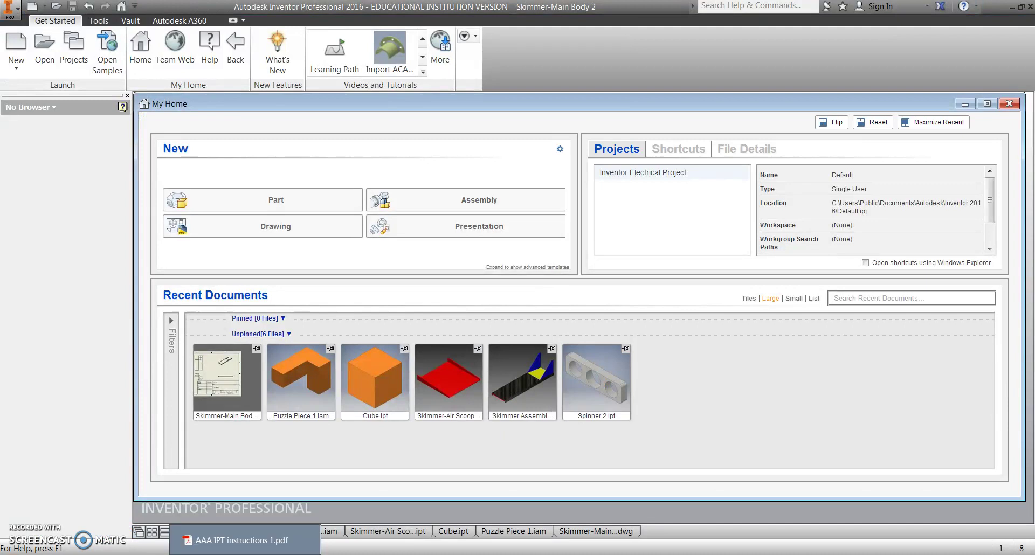
pyautogui.click(243, 546)
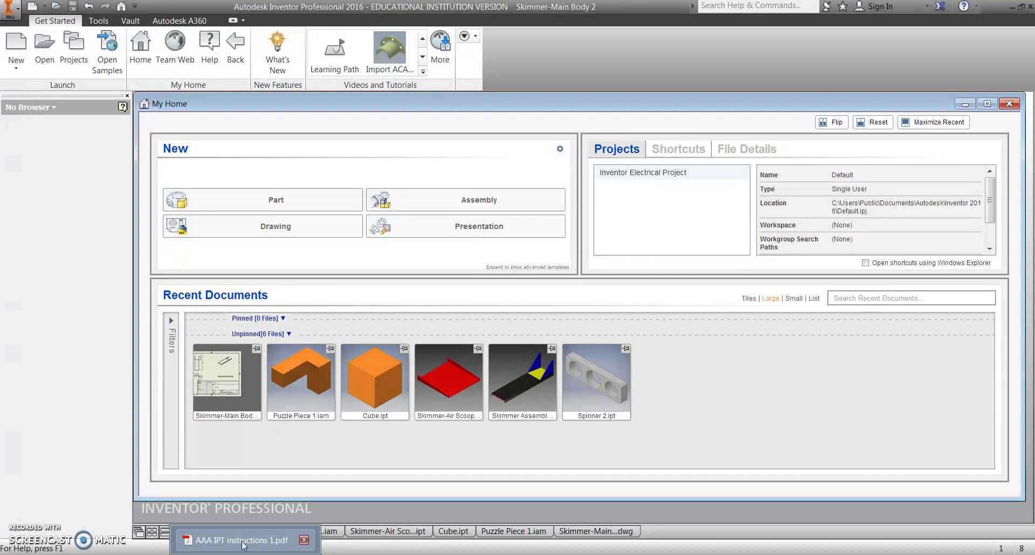
pyautogui.click(247, 541)
pyautogui.click(218, 528)
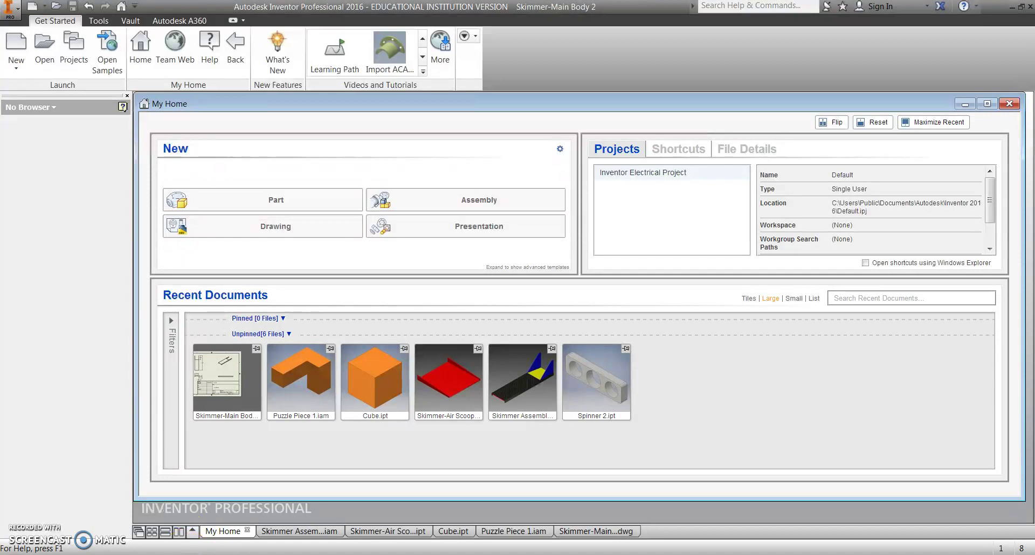
# Step: Examine the Skimmer-Air Scoop part from its isometric, front, right and left views, and minimize its window
pyautogui.moveTo(445, 404)
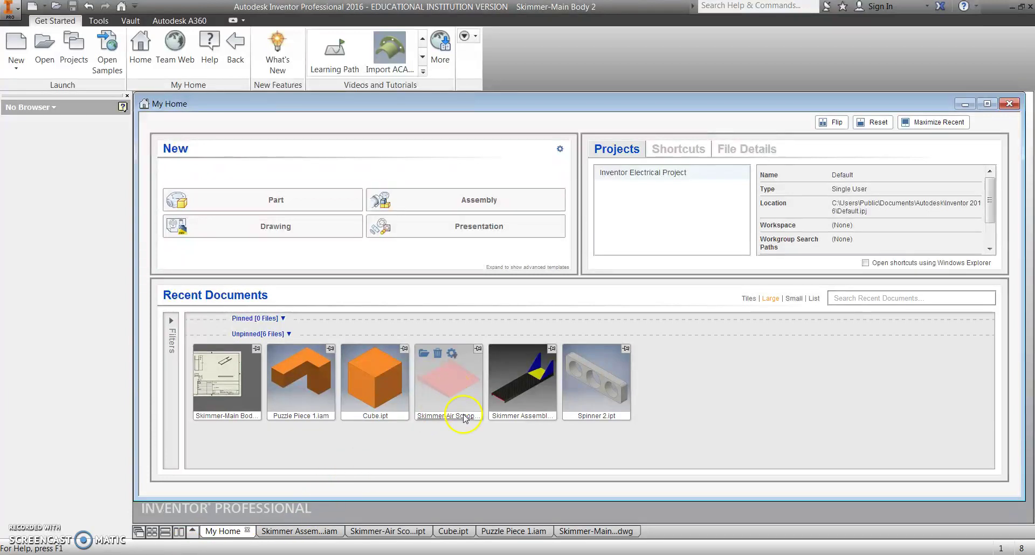
pyautogui.moveTo(589, 534)
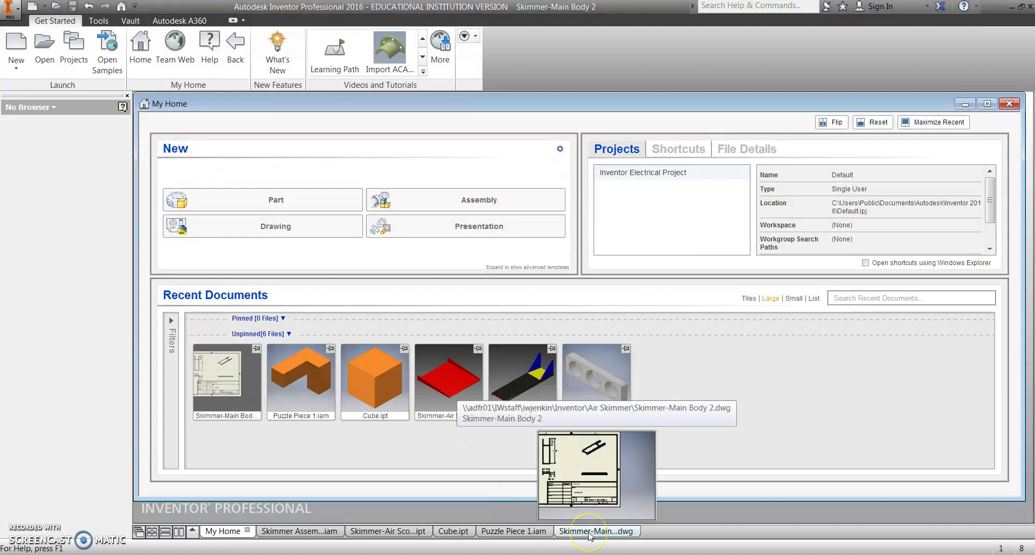
pyautogui.click(389, 532)
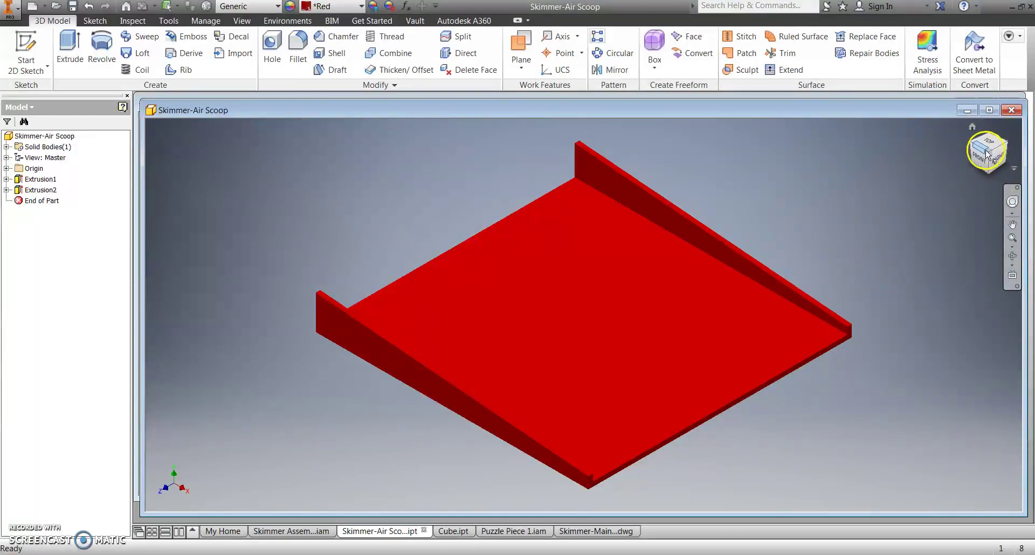
pyautogui.moveTo(991, 155)
pyautogui.mouseDown()
pyautogui.moveTo(953, 209)
pyautogui.moveTo(807, 317)
pyautogui.moveTo(797, 365)
pyautogui.moveTo(879, 224)
pyautogui.moveTo(862, 146)
pyautogui.moveTo(767, 127)
pyautogui.moveTo(594, 166)
pyautogui.moveTo(551, 268)
pyautogui.moveTo(603, 370)
pyautogui.moveTo(699, 429)
pyautogui.mouseUp()
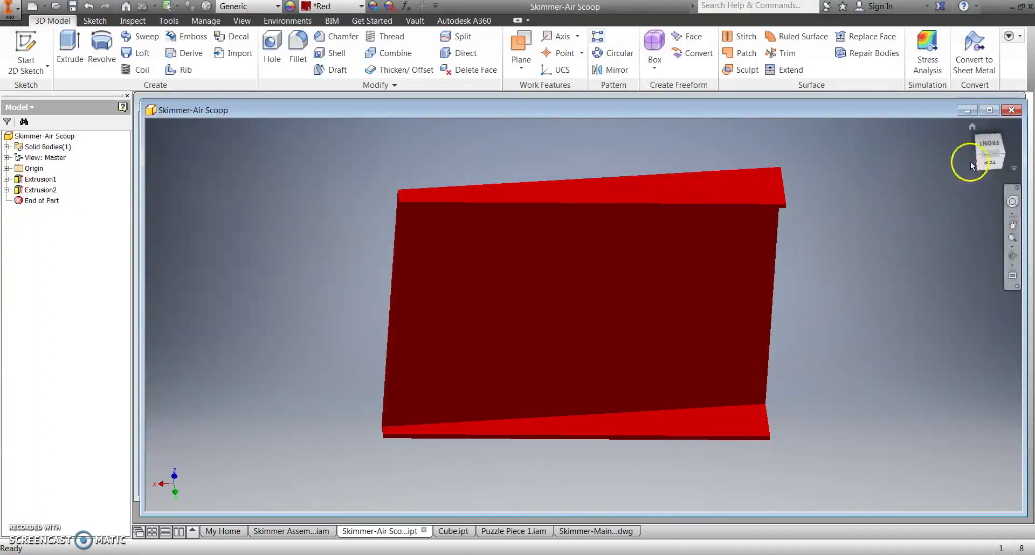
pyautogui.click(974, 128)
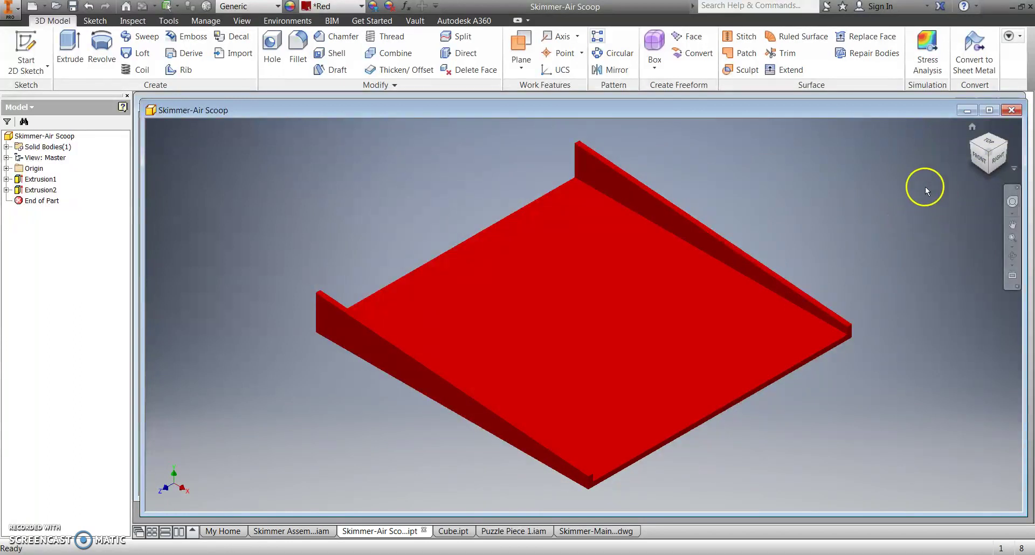
pyautogui.click(976, 157)
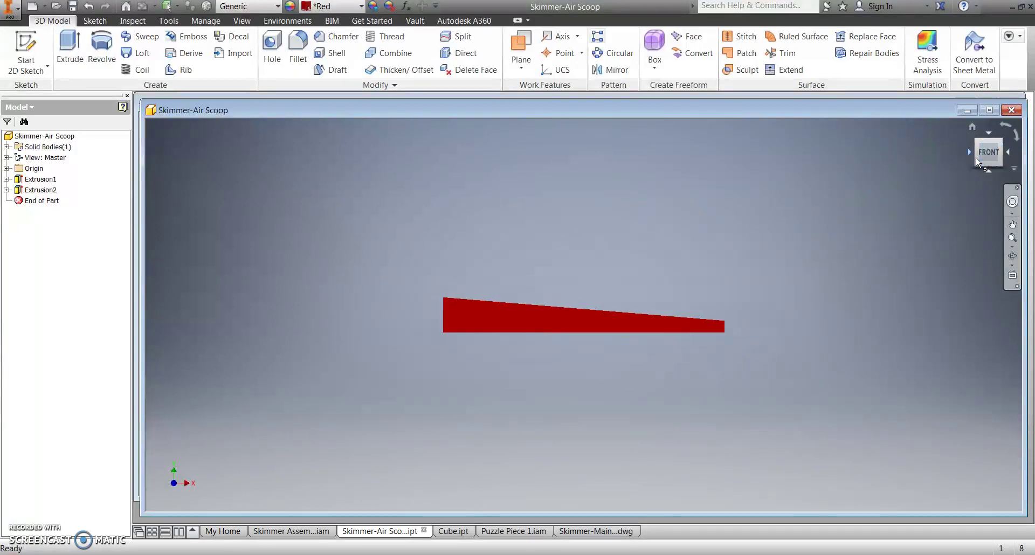
pyautogui.click(1007, 155)
pyautogui.click(1008, 155)
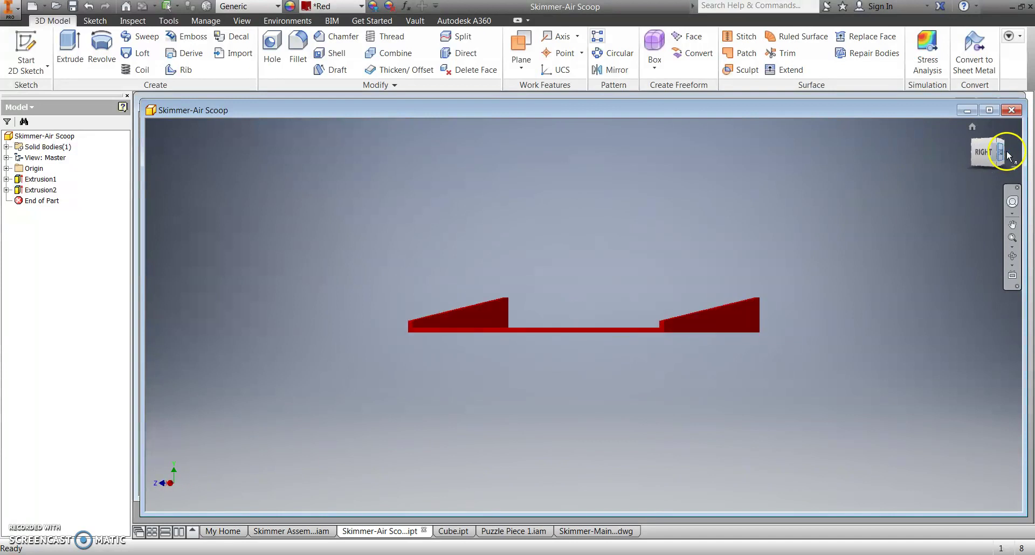
pyautogui.click(1008, 155)
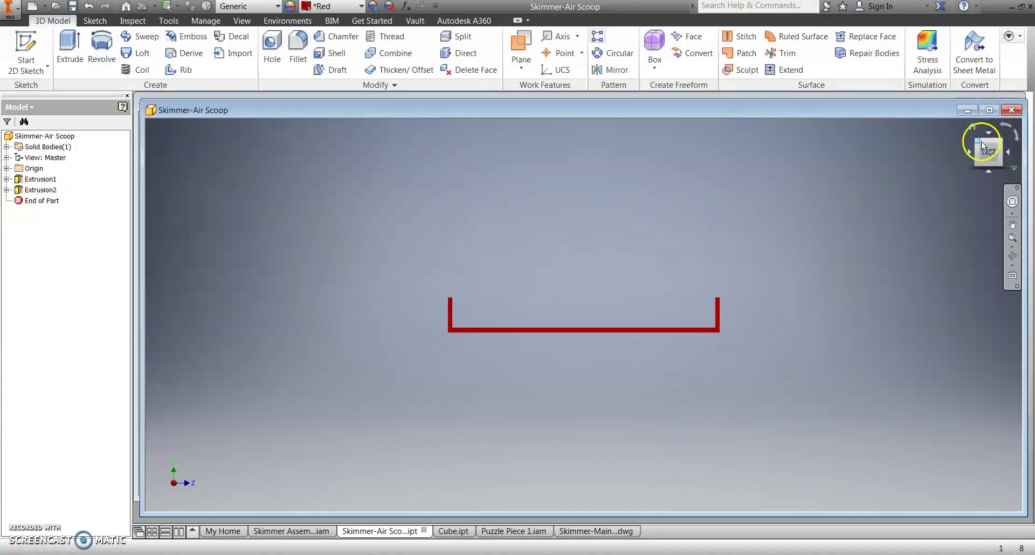
pyautogui.click(973, 128)
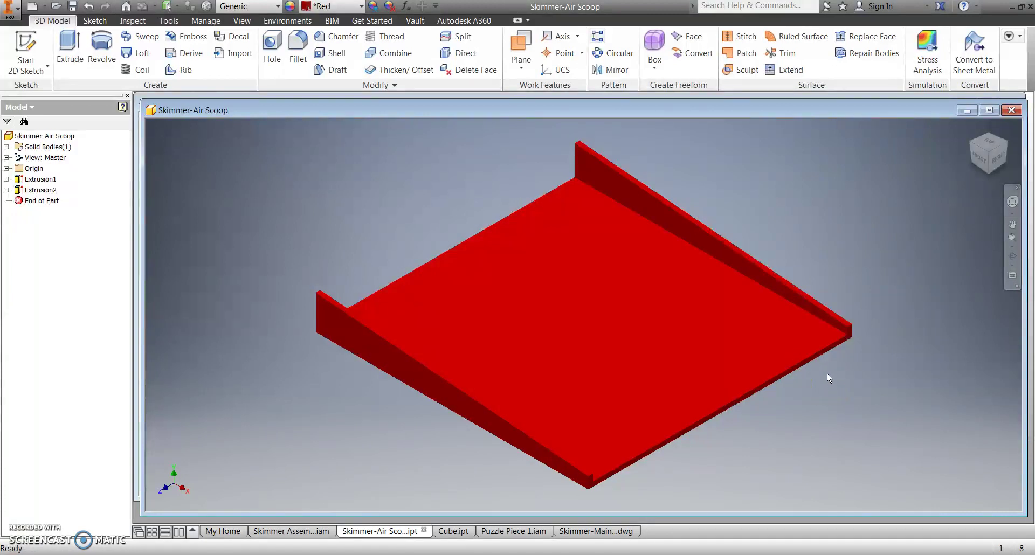
pyautogui.click(970, 114)
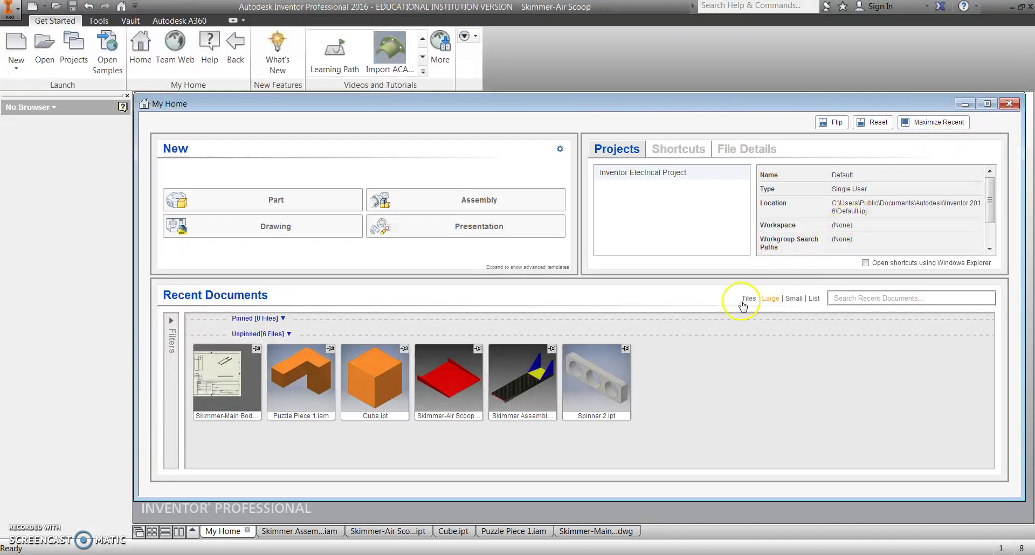
# Step: Examine the Skimmer Assembly1 model from above and underneath, including the air scoop's position, and minimize its window
pyautogui.moveTo(624, 400)
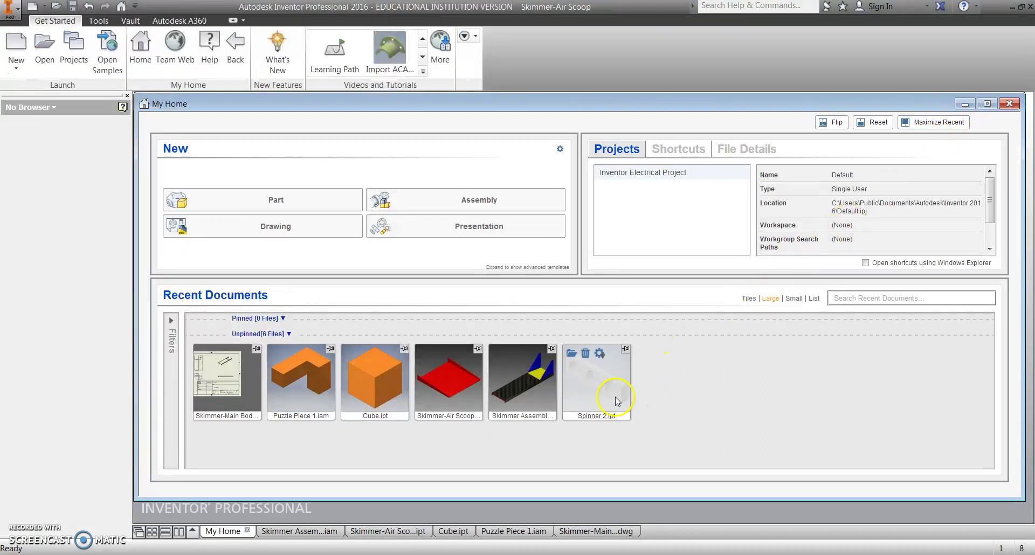
pyautogui.moveTo(514, 386)
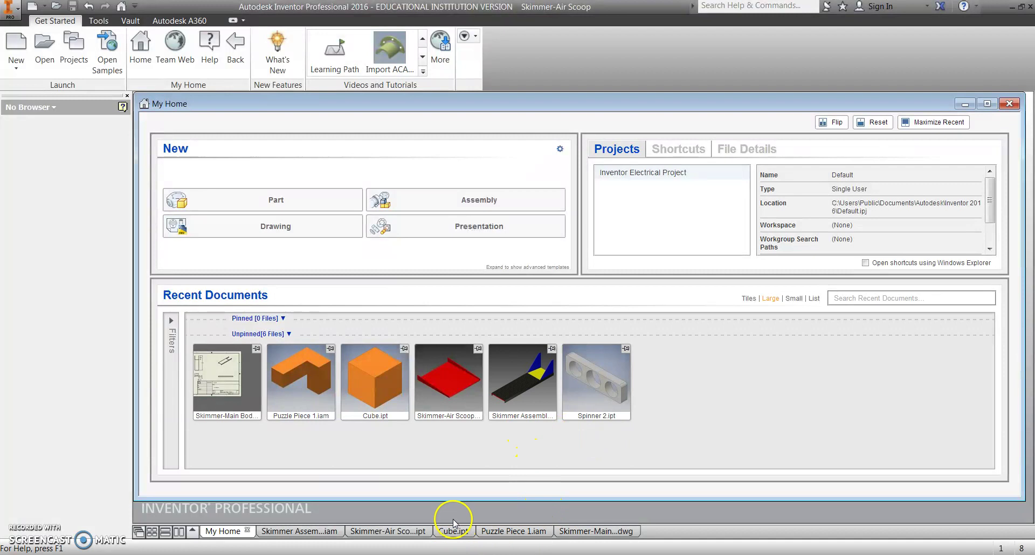
pyautogui.click(302, 534)
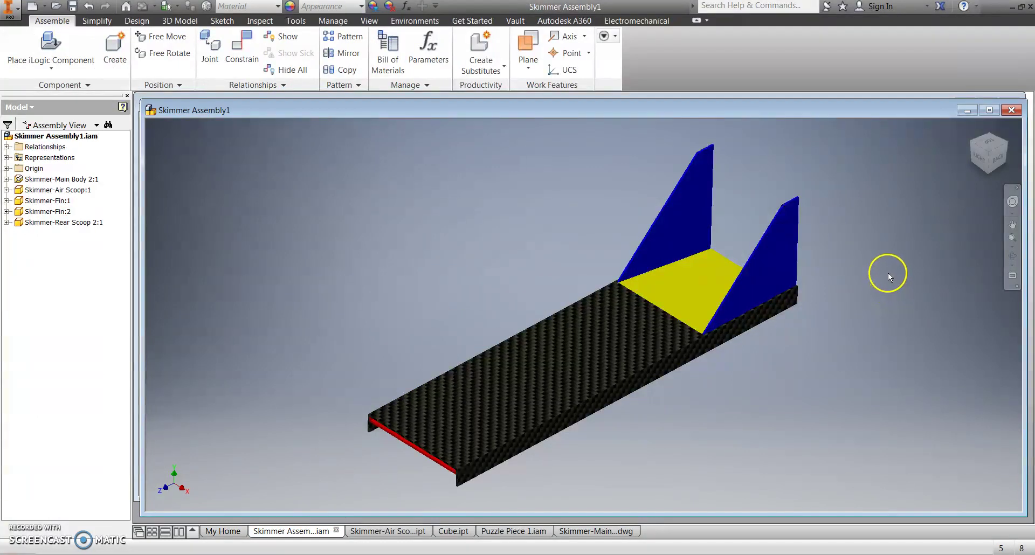
pyautogui.click(989, 157)
pyautogui.moveTo(888, 490)
pyautogui.keyDown('shift'); pyautogui.mouseDown(button='middle')
pyautogui.moveTo(816, 486)
pyautogui.moveTo(730, 150)
pyautogui.moveTo(714, 129)
pyautogui.mouseUp(button='middle'); pyautogui.keyUp('shift')
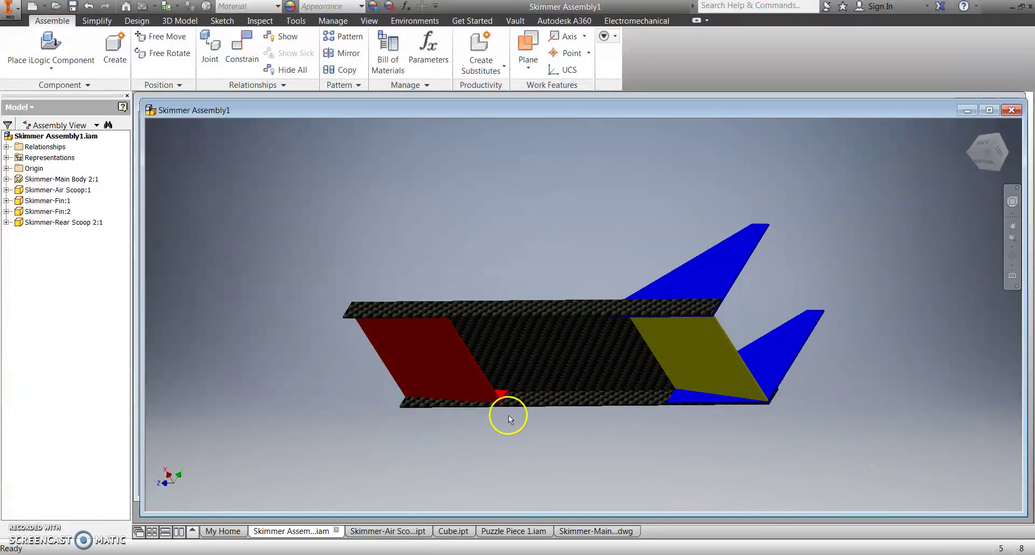
pyautogui.click(446, 374)
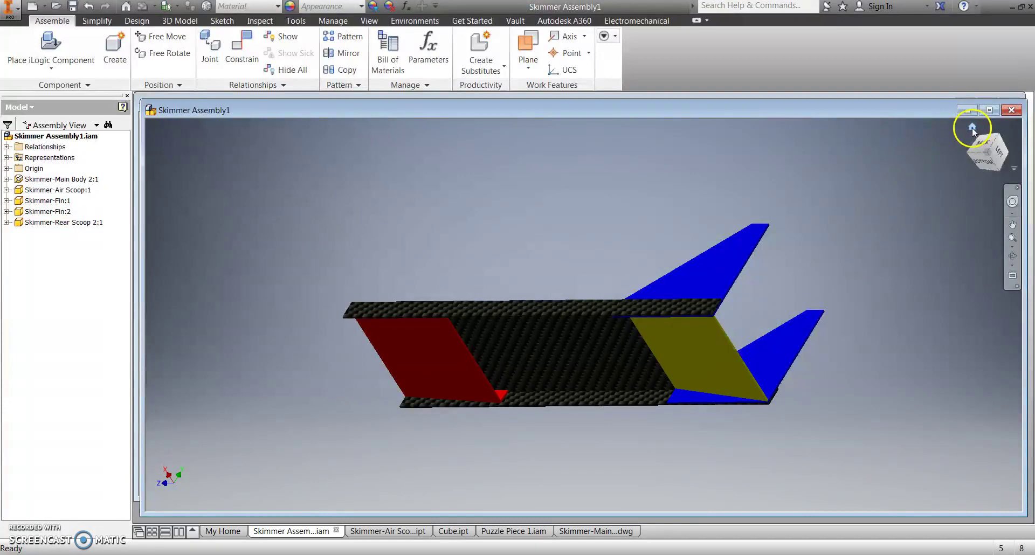
pyautogui.click(972, 128)
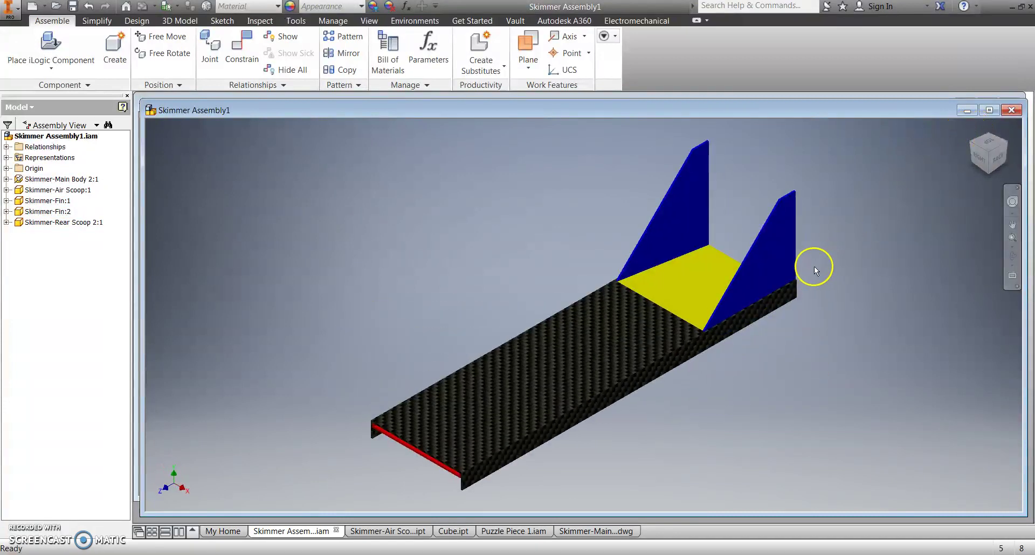
pyautogui.click(968, 112)
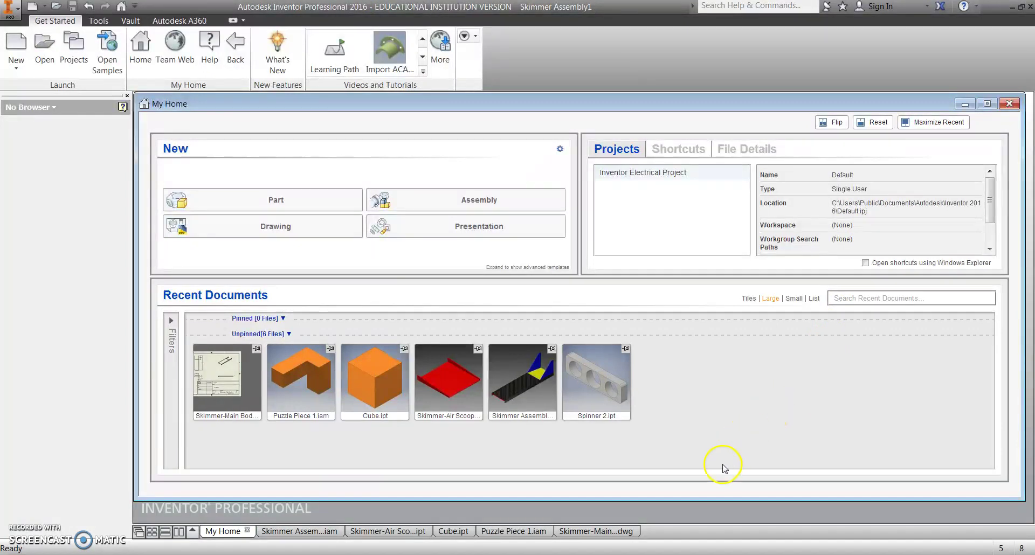
# Step: Examine the dimensioned and isometric views on the Skimmer-Main Body 2 drawing sheet, and minimize its window
pyautogui.click(603, 534)
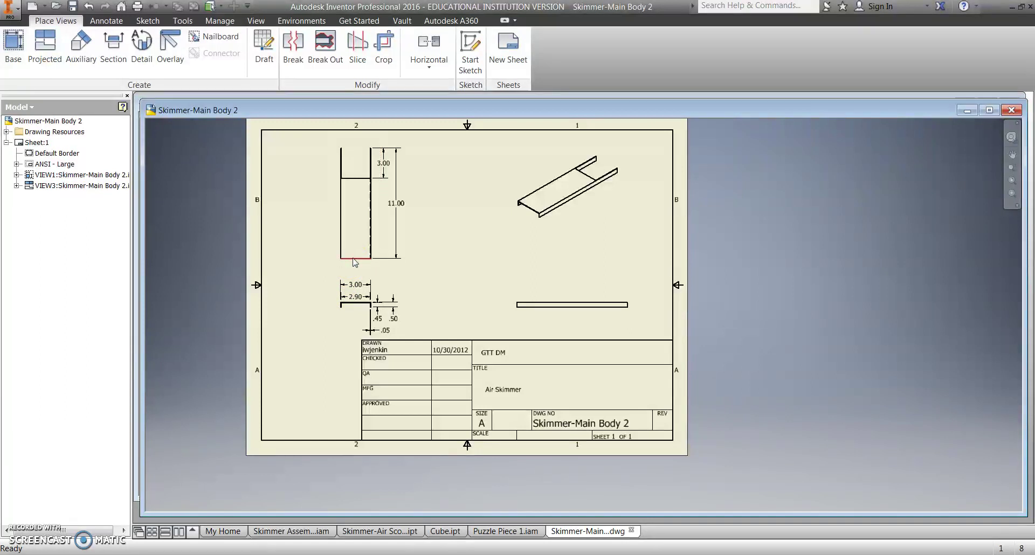
pyautogui.click(356, 265)
pyautogui.click(356, 302)
pyautogui.click(541, 202)
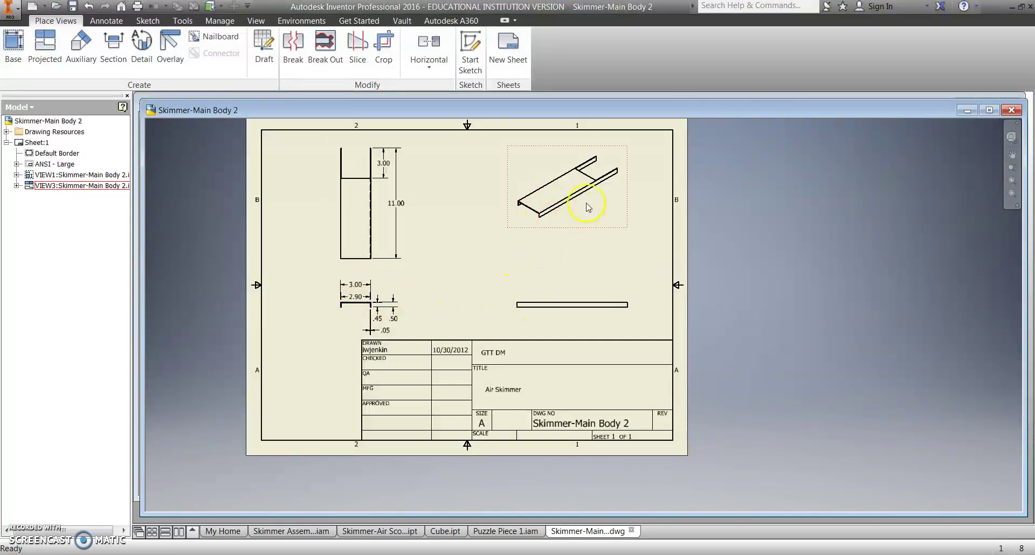
pyautogui.click(563, 195)
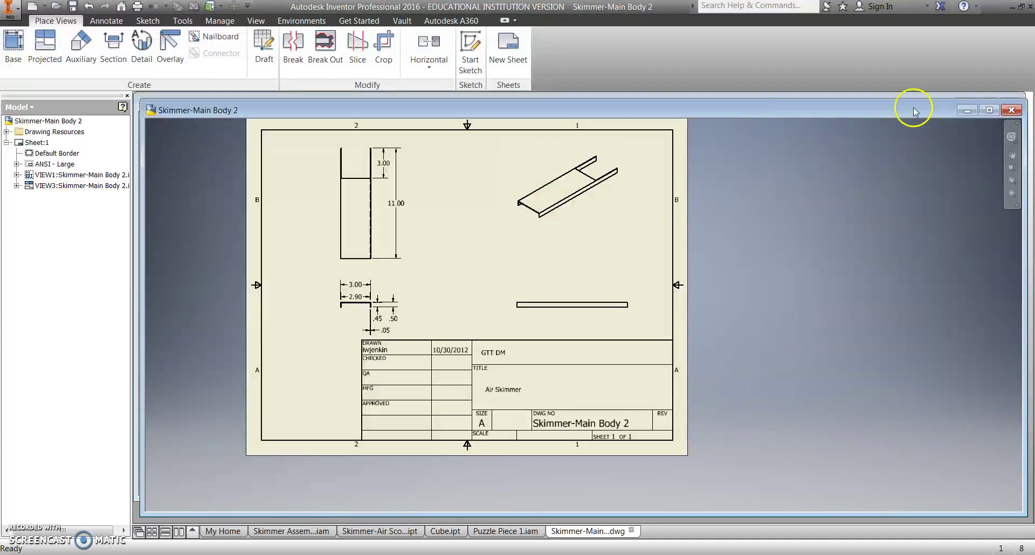
pyautogui.click(968, 111)
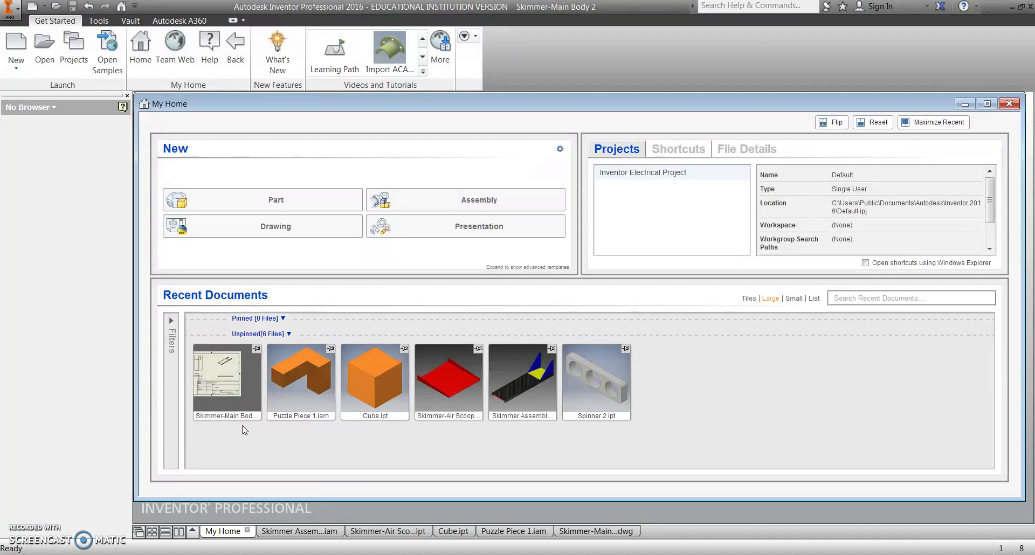
# Step: Create a new part file, continuing despite the unavailable Content Center location
pyautogui.click(349, 410)
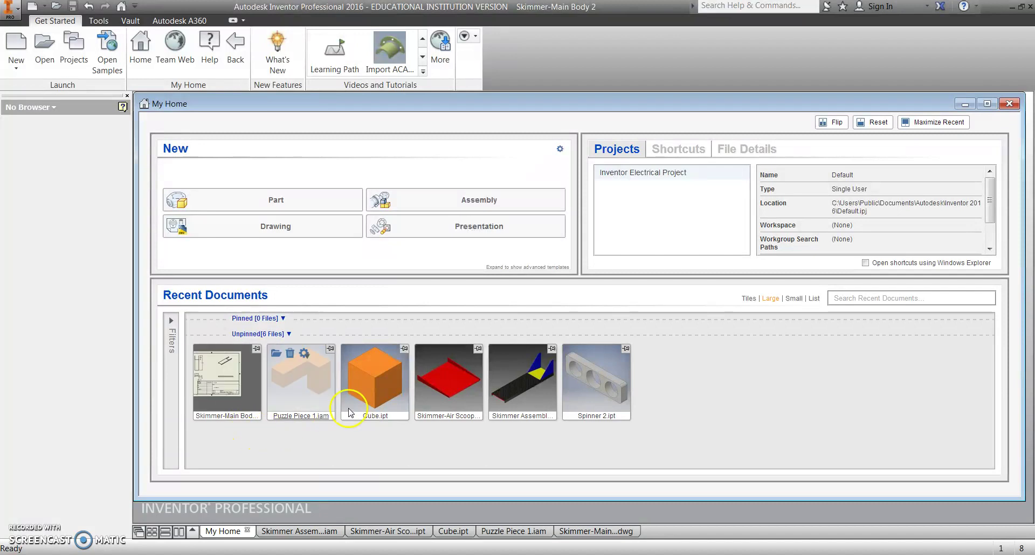
pyautogui.click(258, 205)
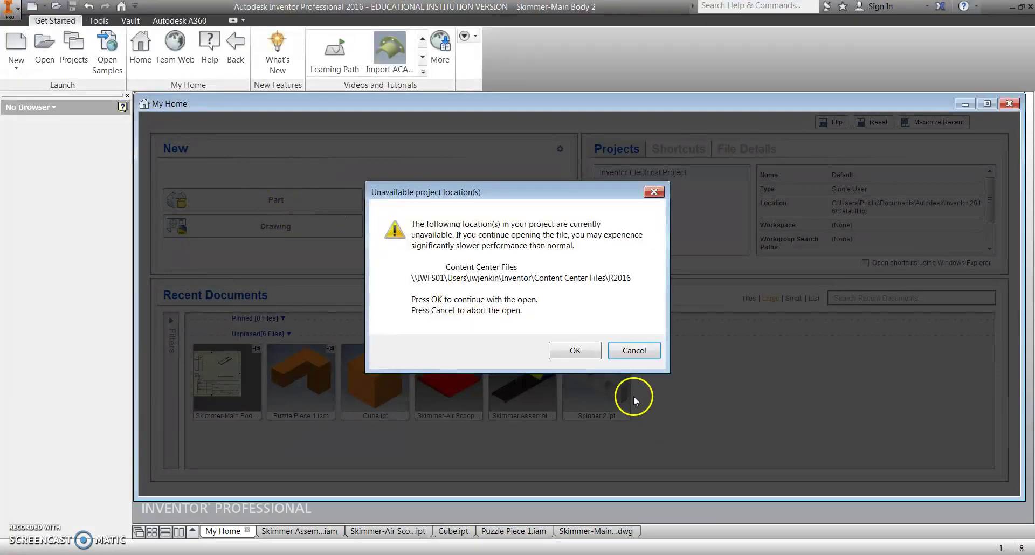
pyautogui.click(575, 351)
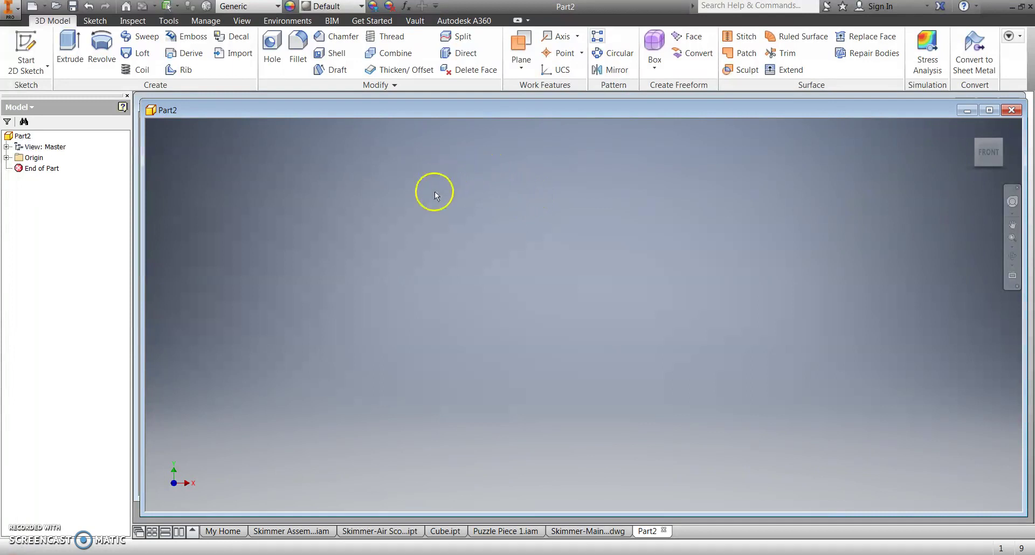
# Step: Start a 2D sketch on the XY plane of the new part
pyautogui.click(28, 56)
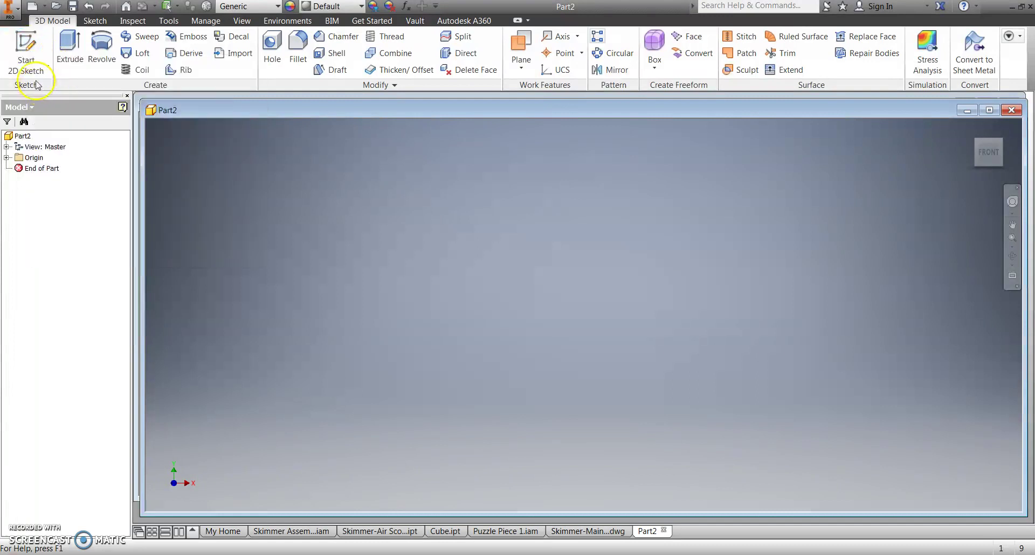
pyautogui.click(27, 55)
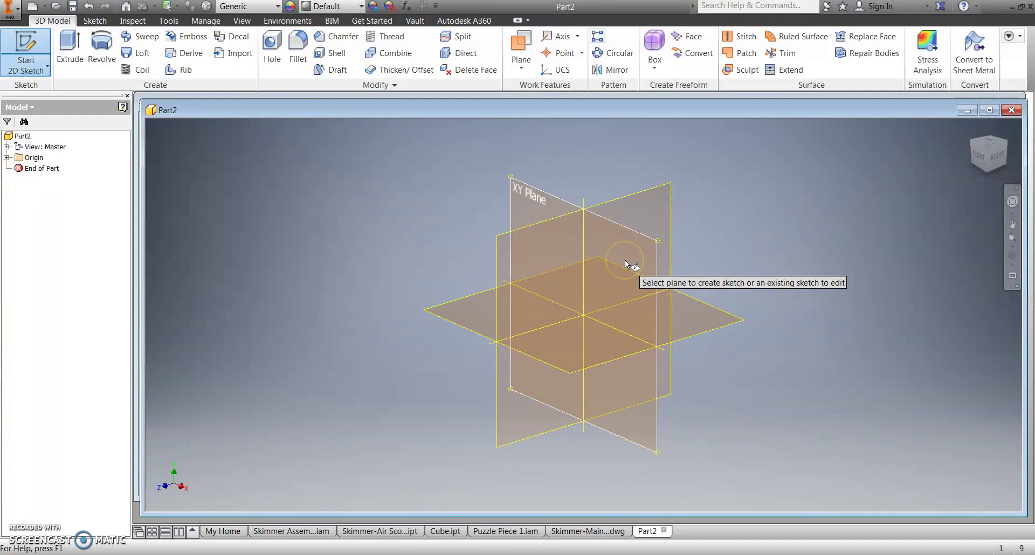
pyautogui.click(528, 261)
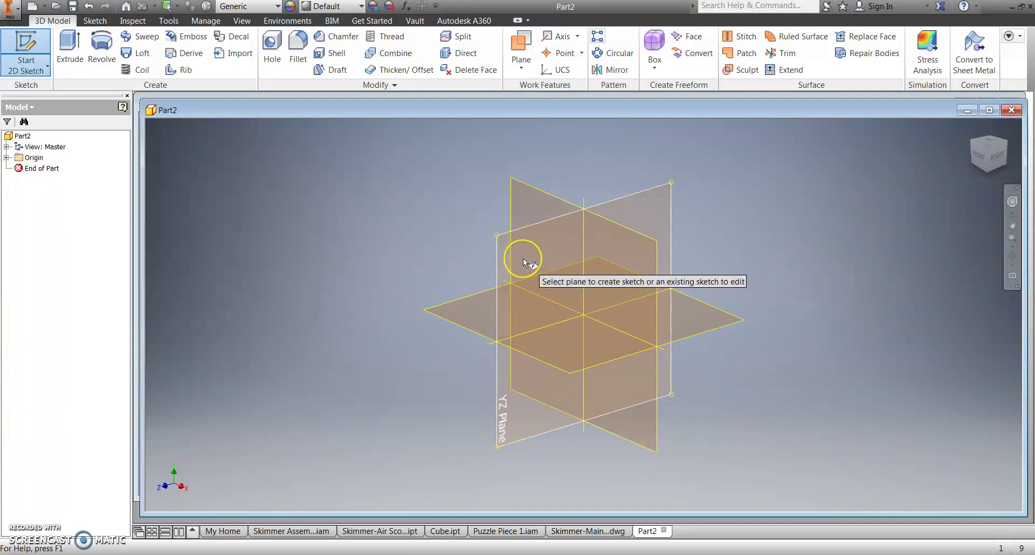
pyautogui.moveTo(483, 272)
pyautogui.mouseDown()
pyautogui.moveTo(449, 311)
pyautogui.moveTo(591, 281)
pyautogui.moveTo(616, 263)
pyautogui.mouseUp()
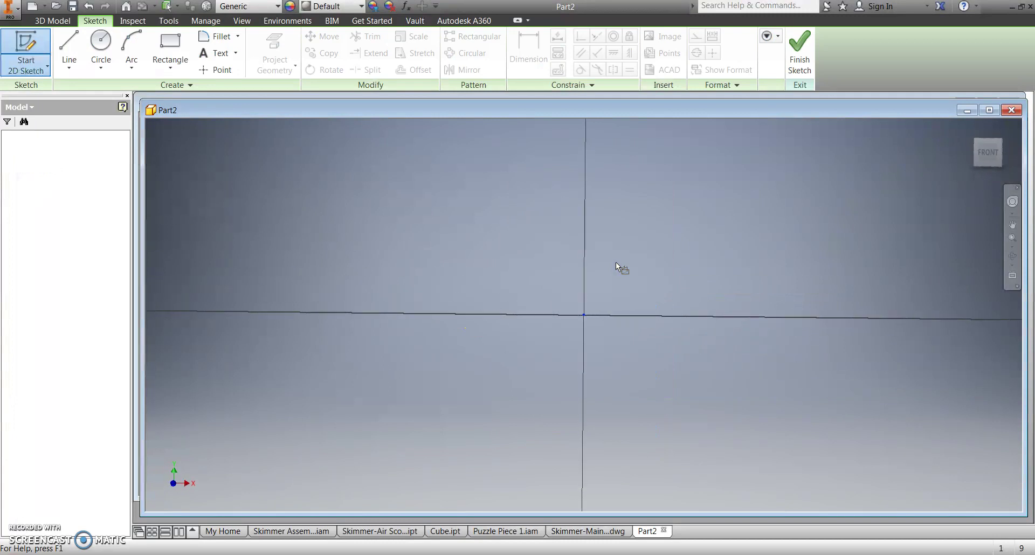
pyautogui.moveTo(618, 263); pyautogui.dragTo(620, 257)
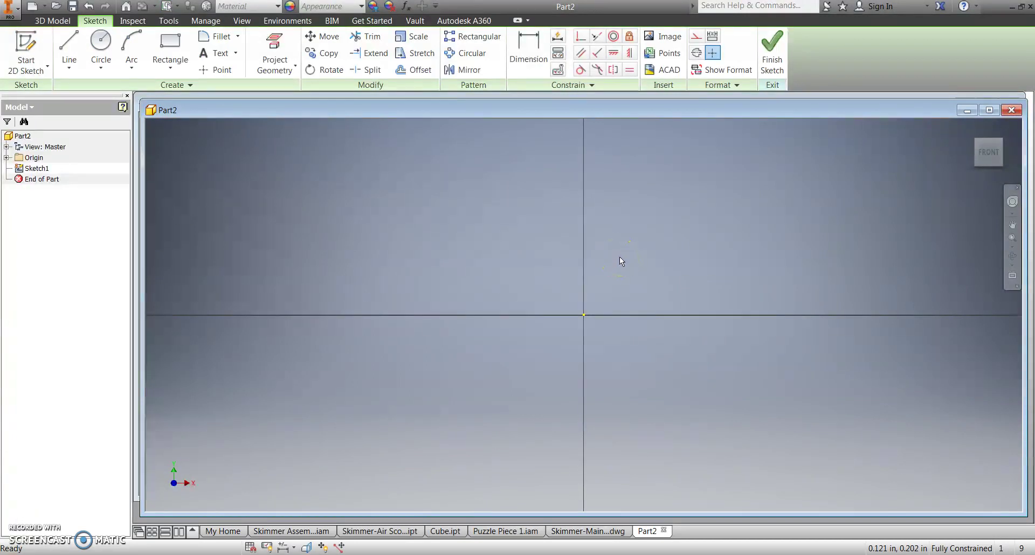
pyautogui.click(172, 48)
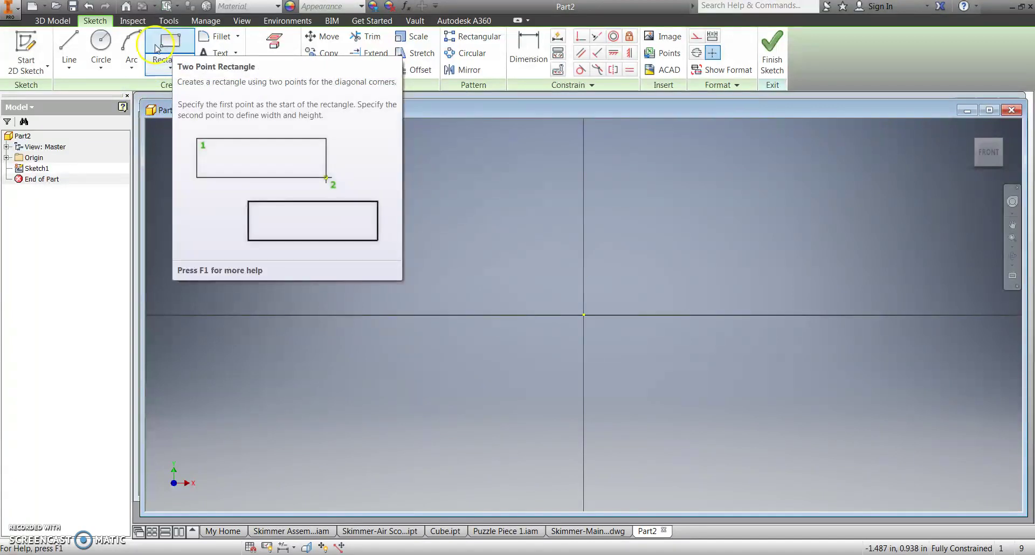
pyautogui.click(138, 47)
pyautogui.click(101, 44)
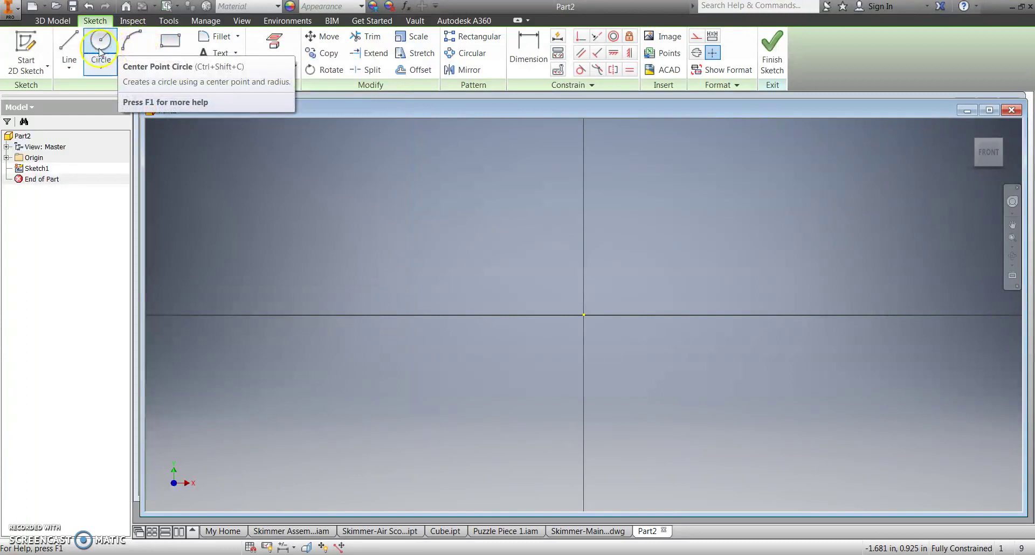
pyautogui.click(74, 53)
pyautogui.click(100, 46)
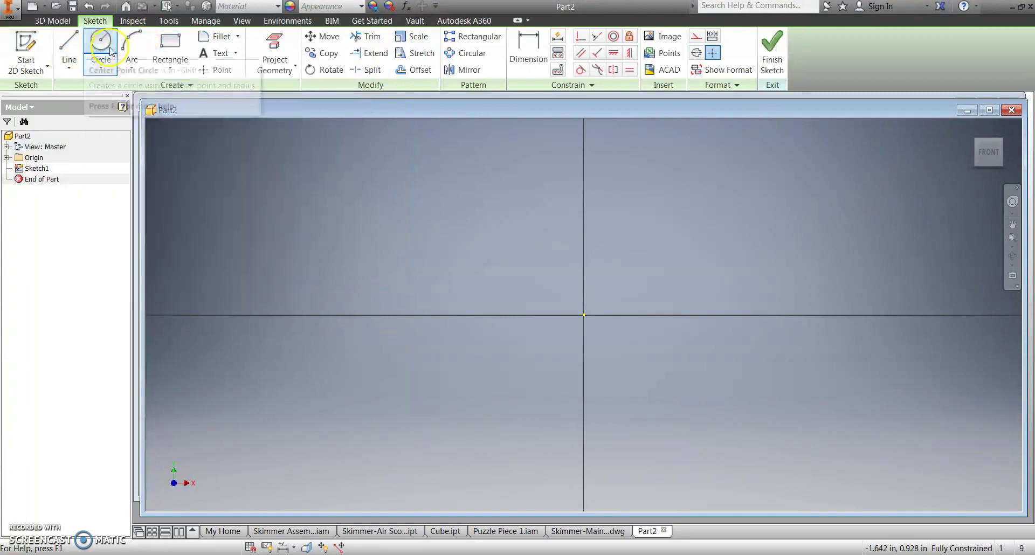
pyautogui.click(122, 49)
pyautogui.click(170, 46)
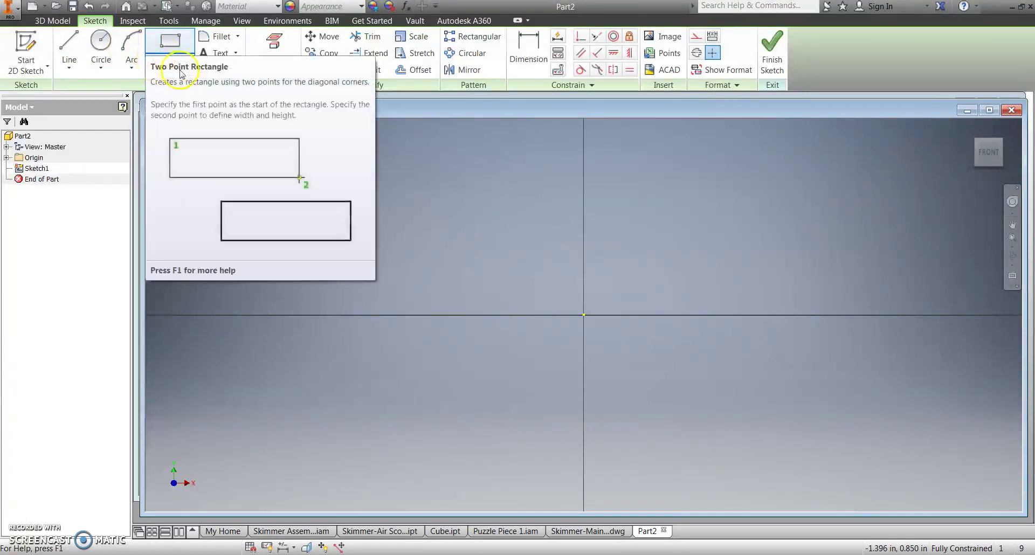
# Step: Sketch a two-point rectangle 0.75 in wide and 0.75 in high that encloses the origin
pyautogui.click(215, 67)
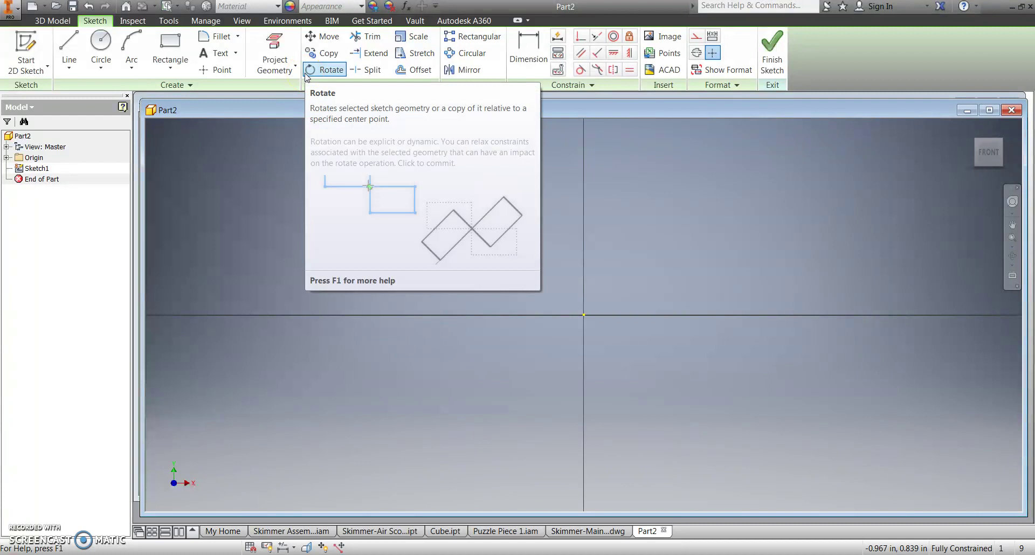
pyautogui.click(167, 48)
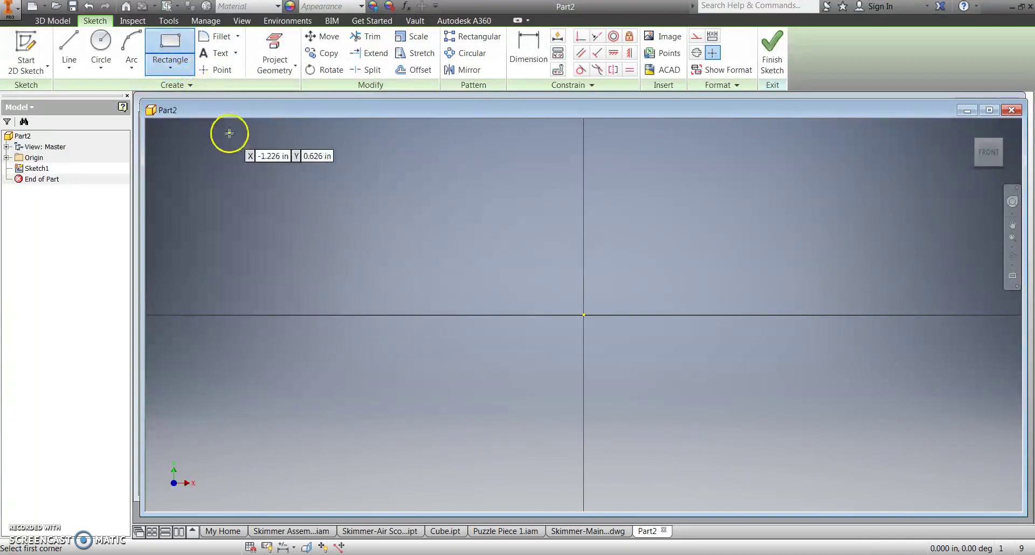
pyautogui.click(459, 263)
pyautogui.moveTo(462, 270); pyautogui.dragTo(662, 398)
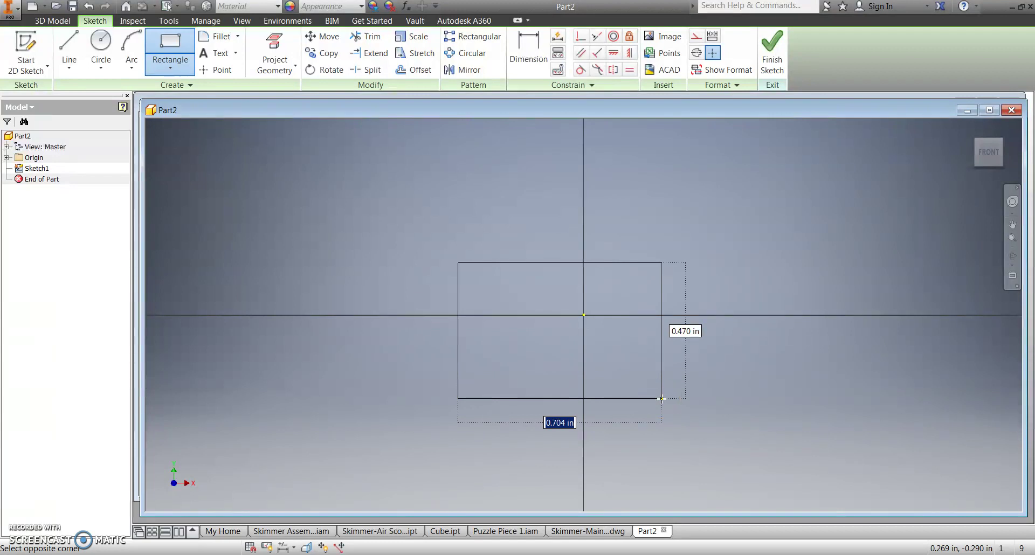
pyautogui.moveTo(662, 398)
pyautogui.mouseDown()
pyautogui.moveTo(641, 399)
pyautogui.moveTo(664, 400)
pyautogui.mouseUp()
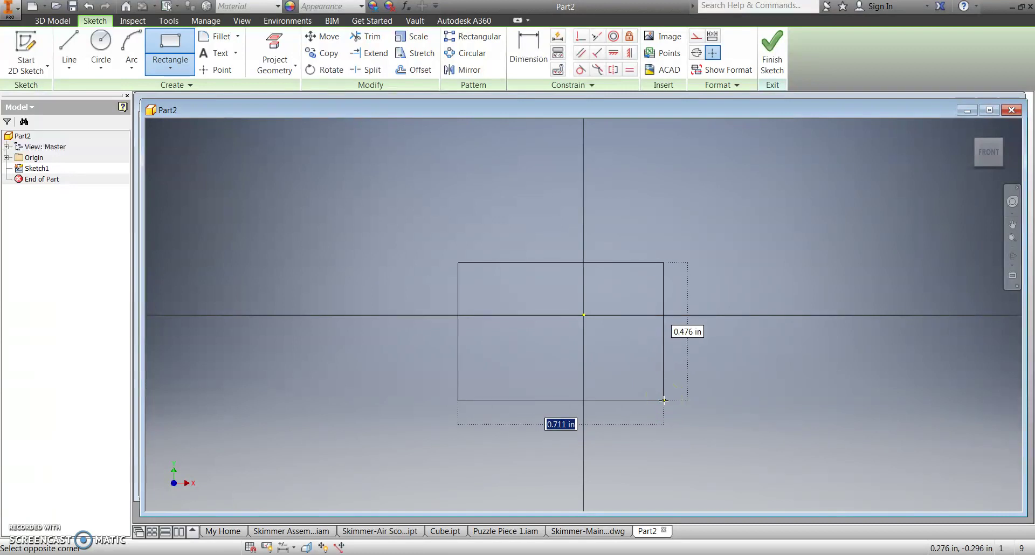
pyautogui.write('.75')
pyautogui.press('Tab')
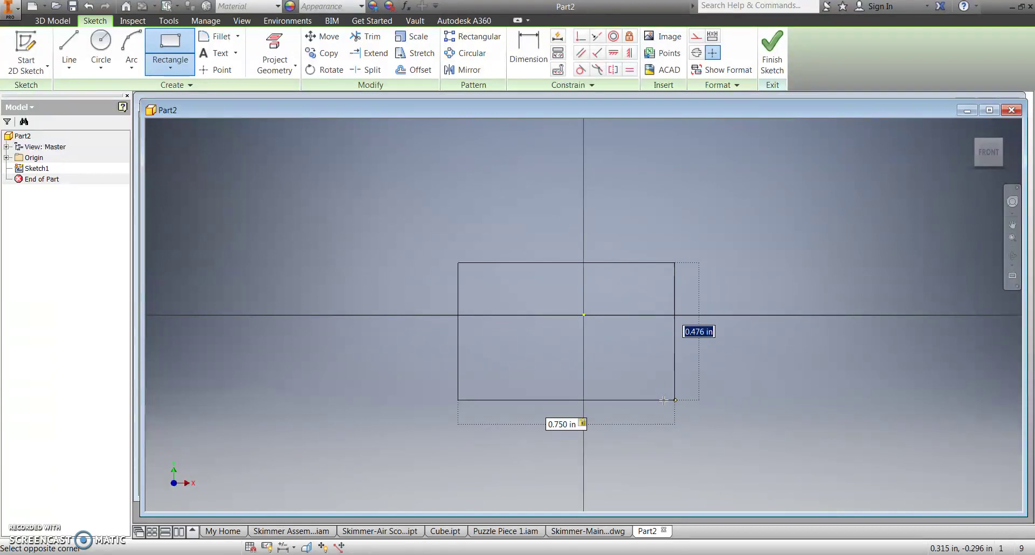
pyautogui.write('.75')
pyautogui.press('Return')
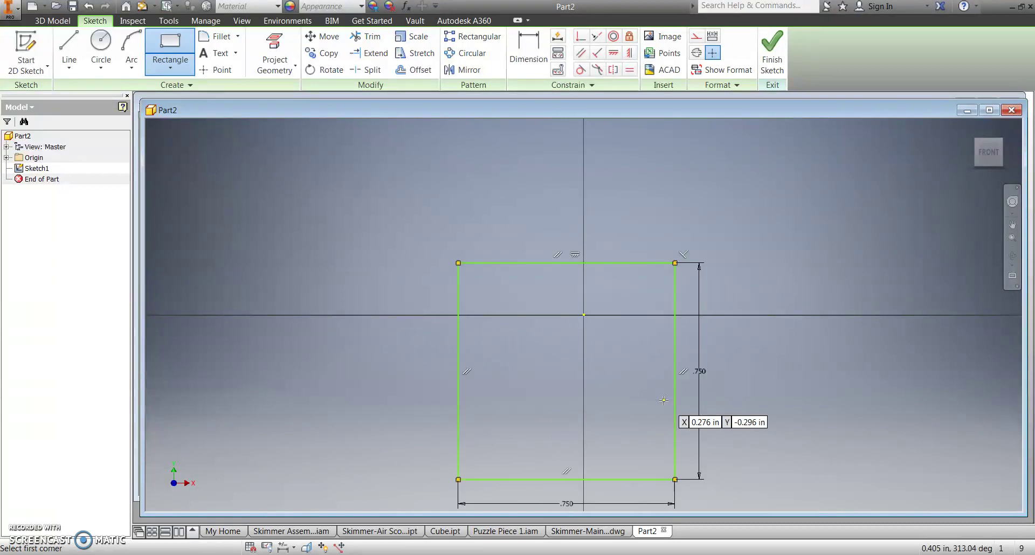
# Step: Finish the 2D sketch of the square and return to the 3D modeling environment
pyautogui.click(750, 391)
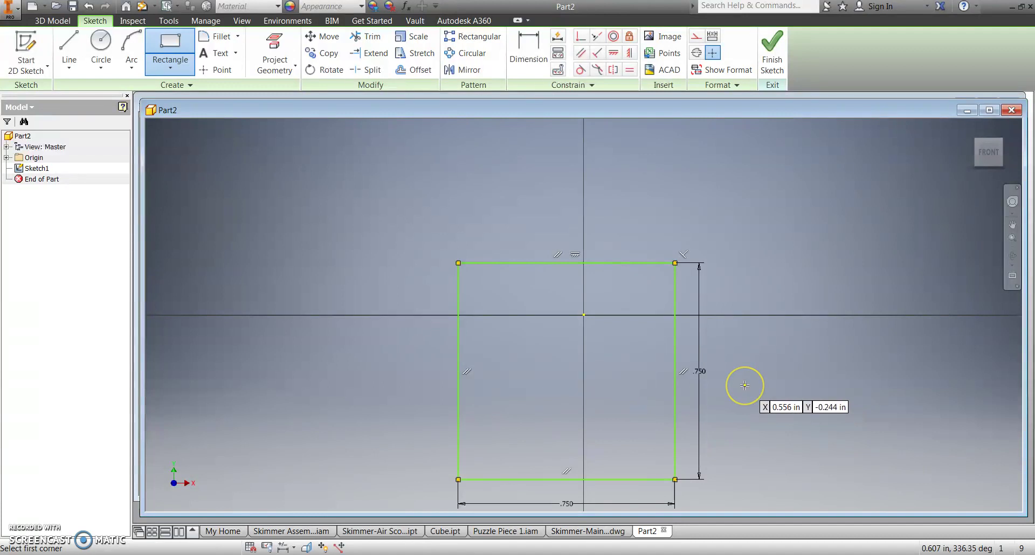
pyautogui.click(750, 389)
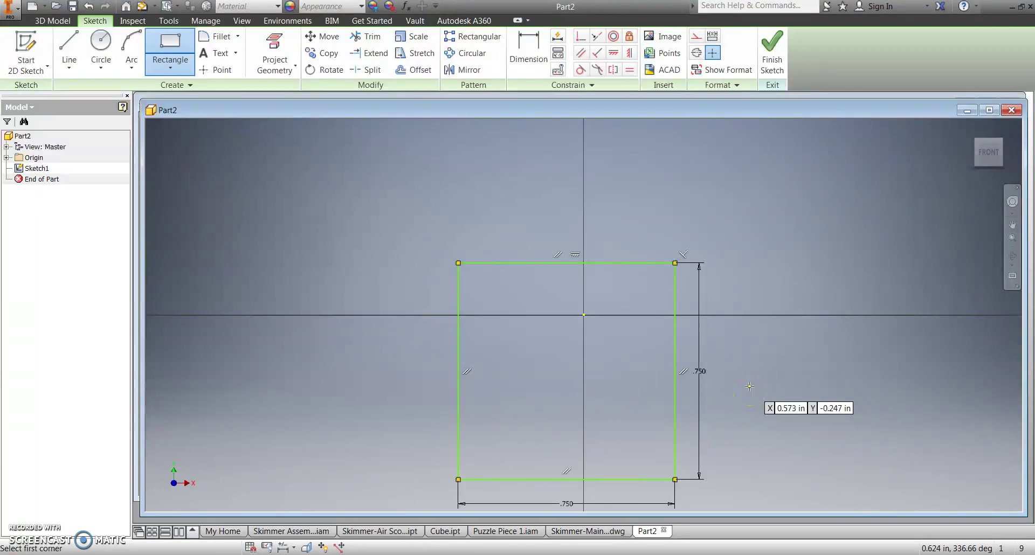
pyautogui.click(777, 59)
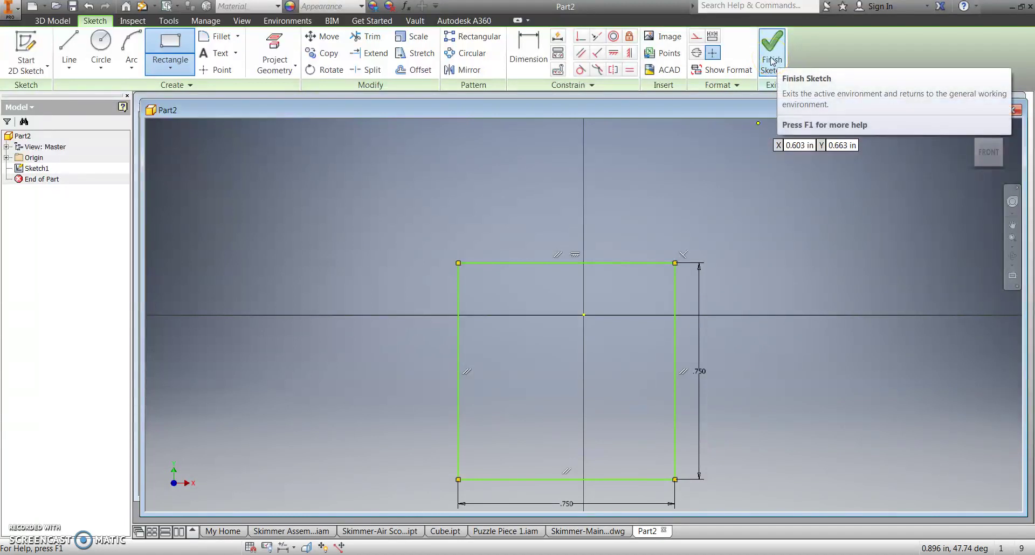
pyautogui.click(773, 61)
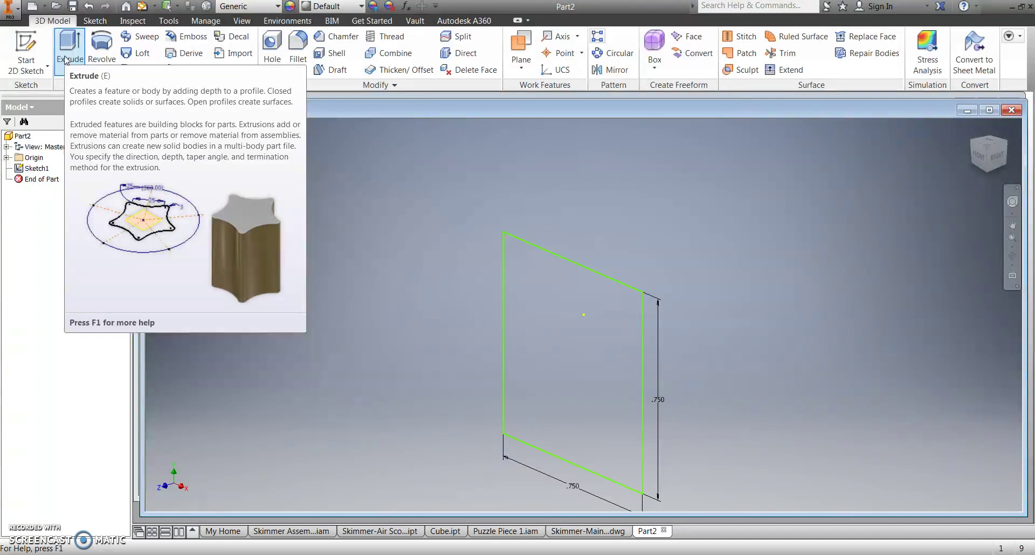
# Step: Extrude the square profile 0.75 in in Direction 2 to form a solid cube
pyautogui.click(65, 59)
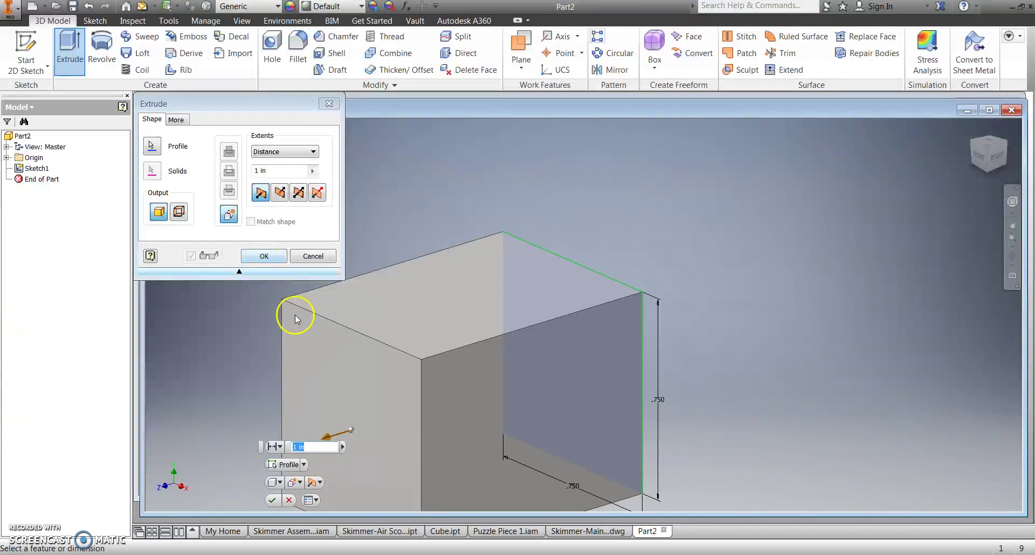
pyautogui.click(280, 194)
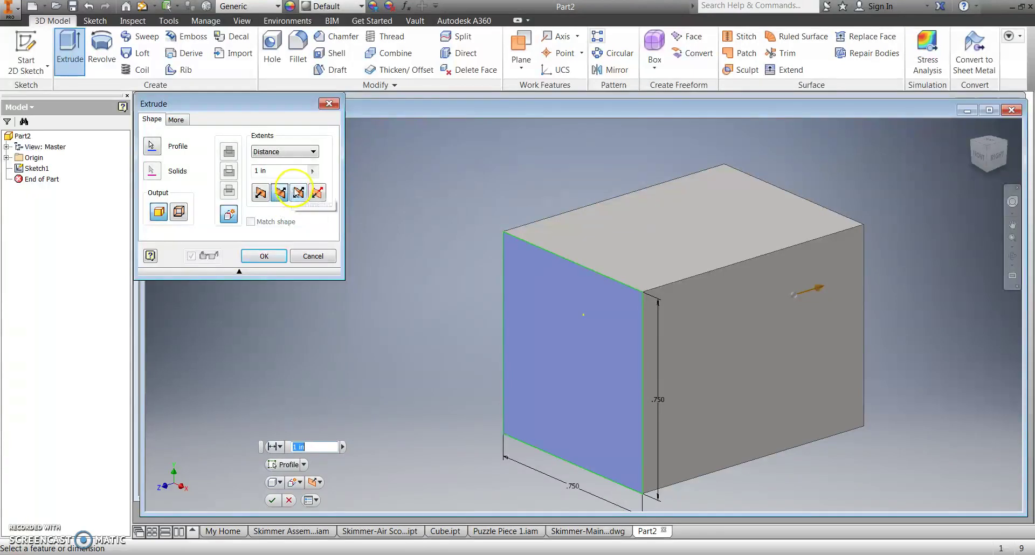
pyautogui.click(300, 194)
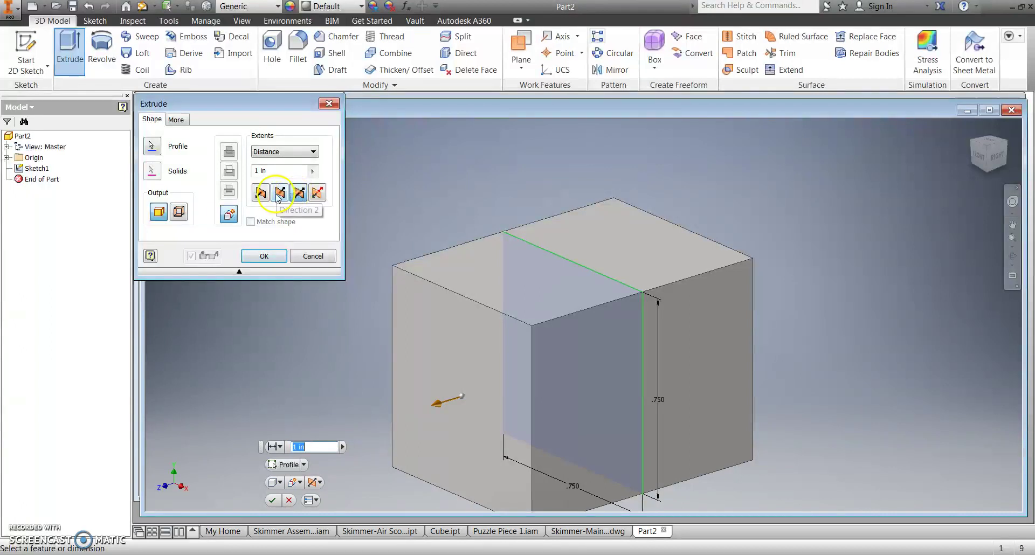
pyautogui.click(278, 194)
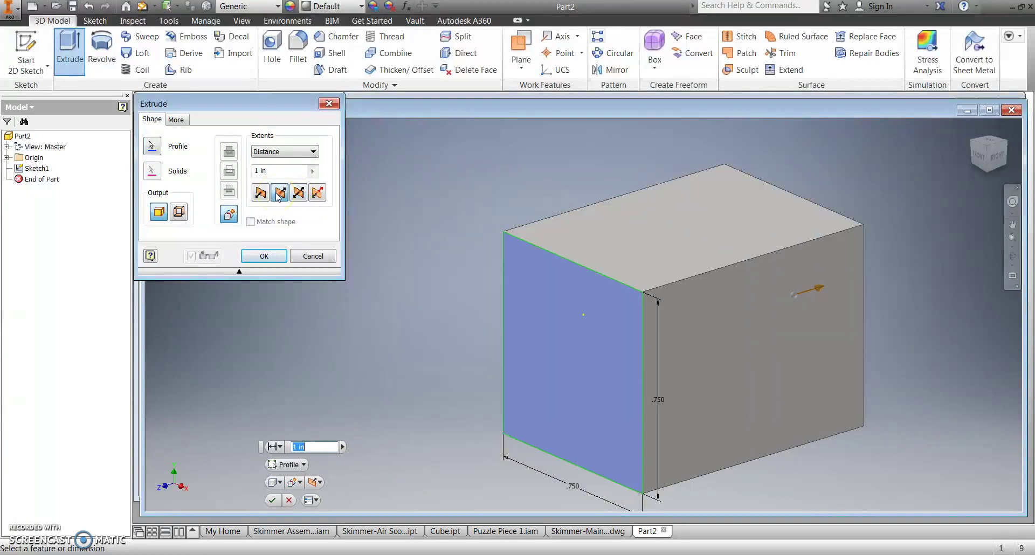
pyautogui.click(270, 171)
pyautogui.moveTo(270, 172); pyautogui.dragTo(239, 175)
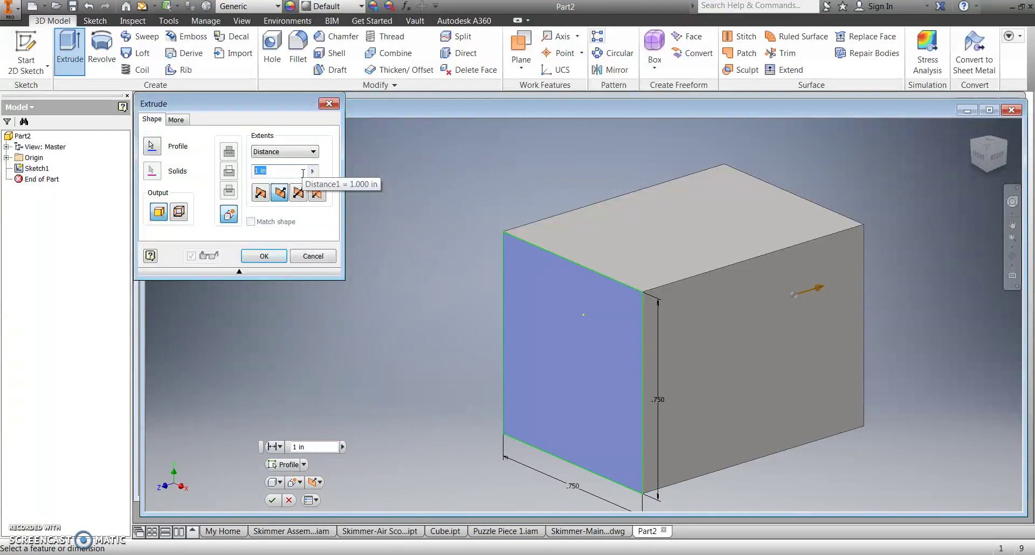
pyautogui.write('.75')
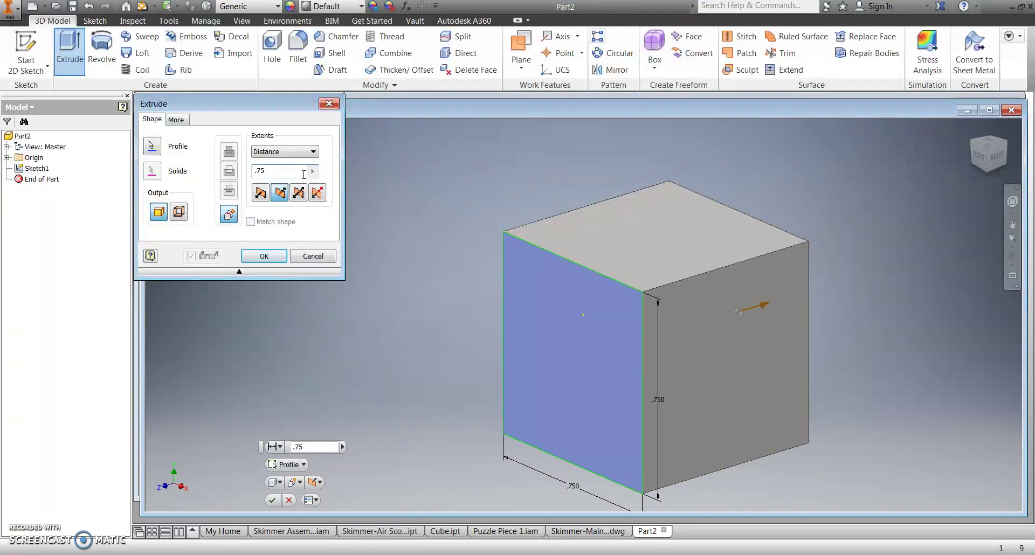
pyautogui.click(276, 257)
pyautogui.click(264, 257)
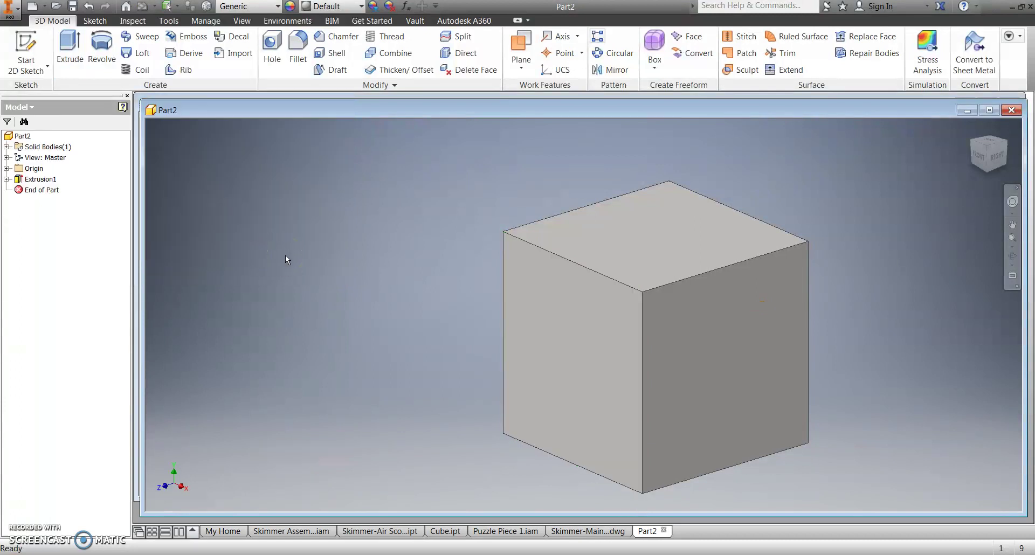
# Step: Assign the Gold material from the Inventor Material Library to the cube
pyautogui.click(285, 241)
pyautogui.moveTo(1003, 152)
pyautogui.mouseDown()
pyautogui.moveTo(969, 156)
pyautogui.moveTo(846, 243)
pyautogui.moveTo(920, 305)
pyautogui.moveTo(885, 231)
pyautogui.moveTo(765, 229)
pyautogui.moveTo(726, 289)
pyautogui.moveTo(818, 331)
pyautogui.moveTo(841, 273)
pyautogui.mouseUp()
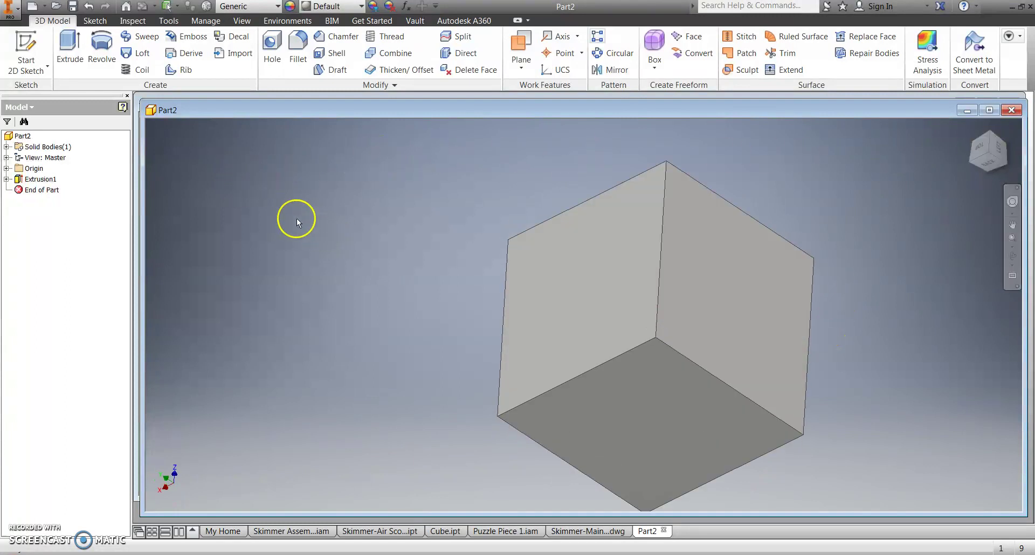
pyautogui.click(168, 21)
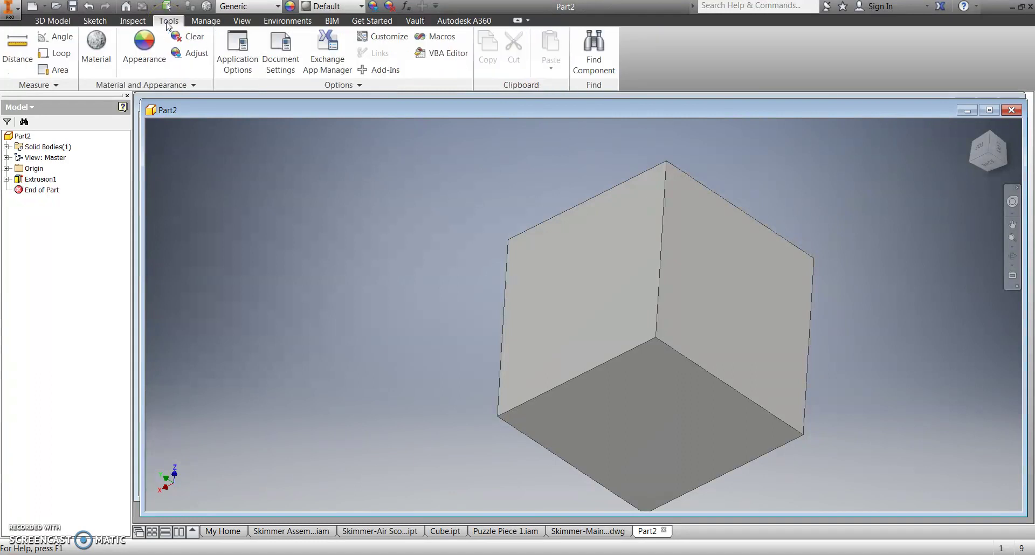
pyautogui.click(97, 54)
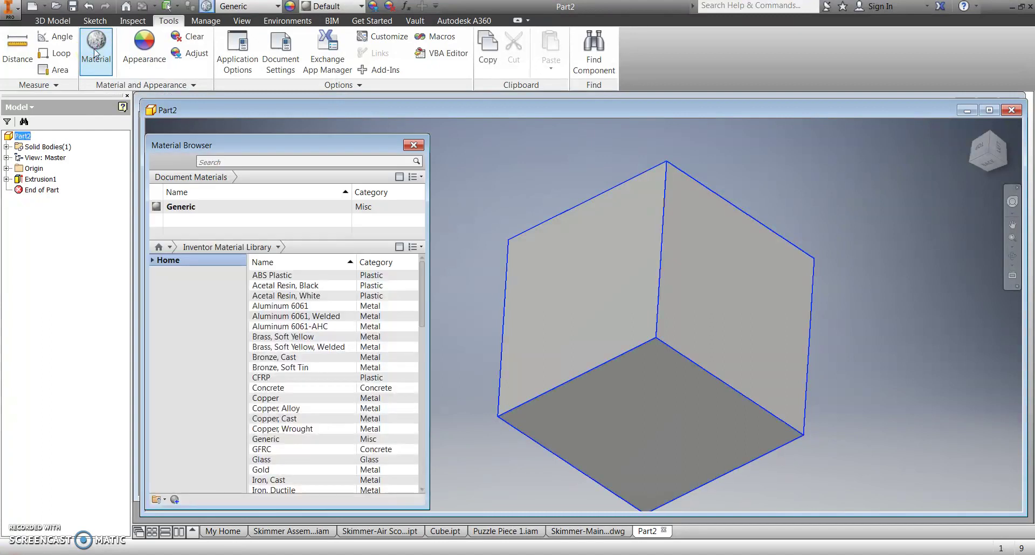
pyautogui.click(288, 388)
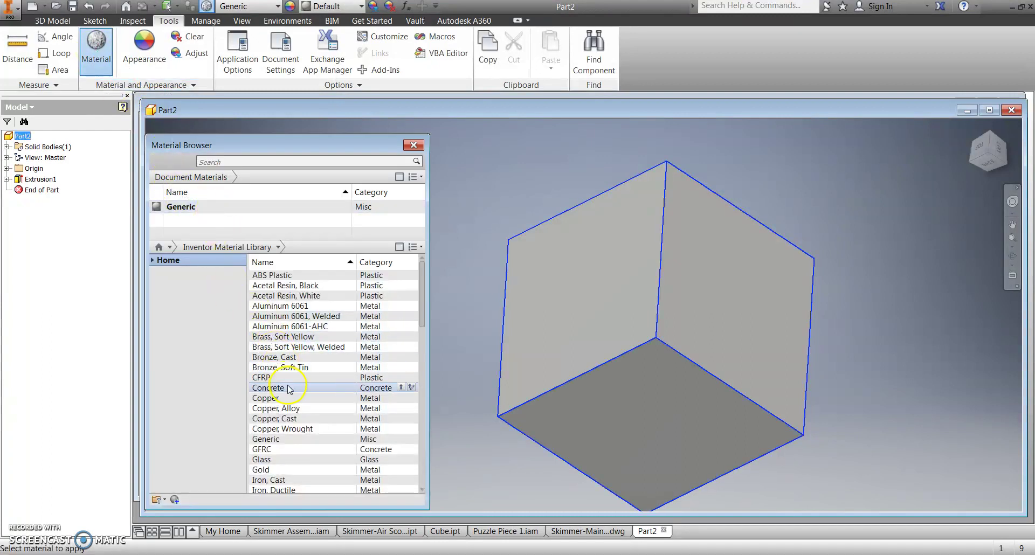
pyautogui.scroll(-1, 288, 389)
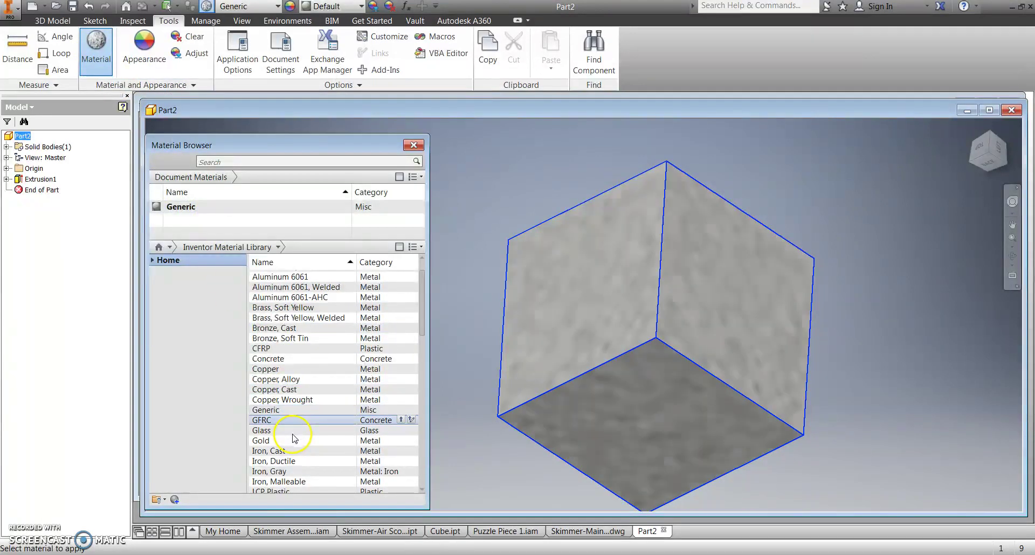
pyautogui.click(265, 444)
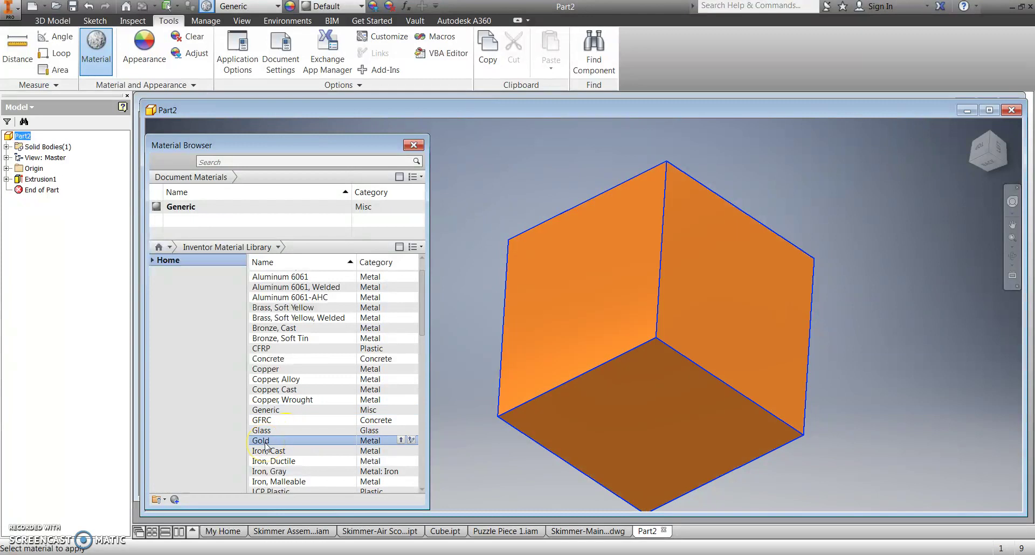
pyautogui.click(401, 441)
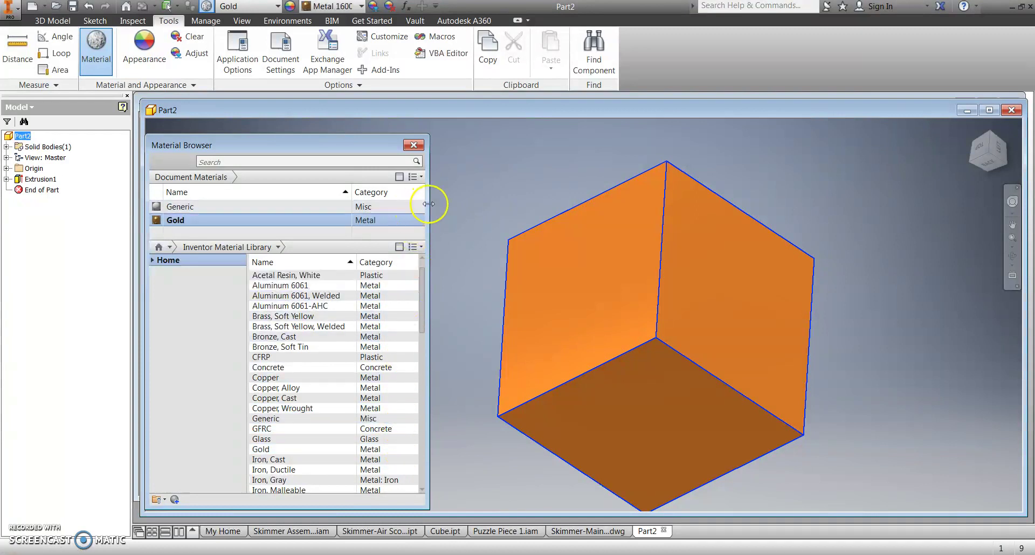
pyautogui.click(413, 145)
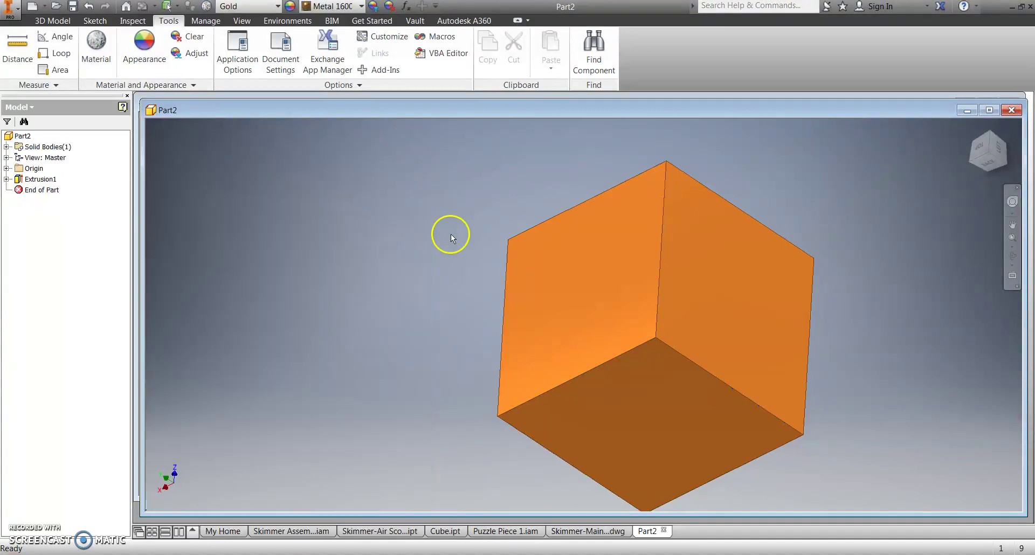
# Step: Start saving the part under a new name in the Puzzle Cube folder and try to create a subfolder named DM there
pyautogui.click(974, 127)
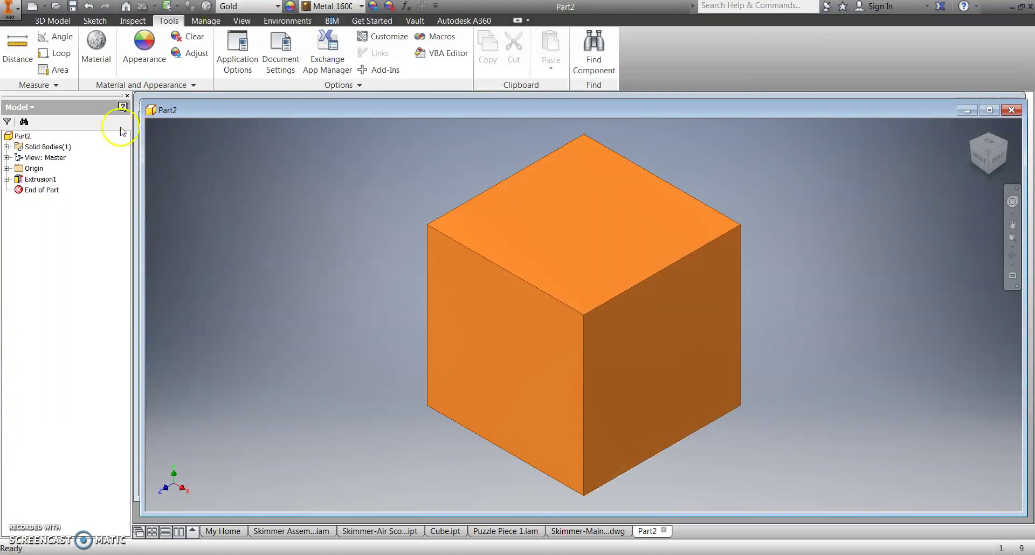
pyautogui.click(11, 8)
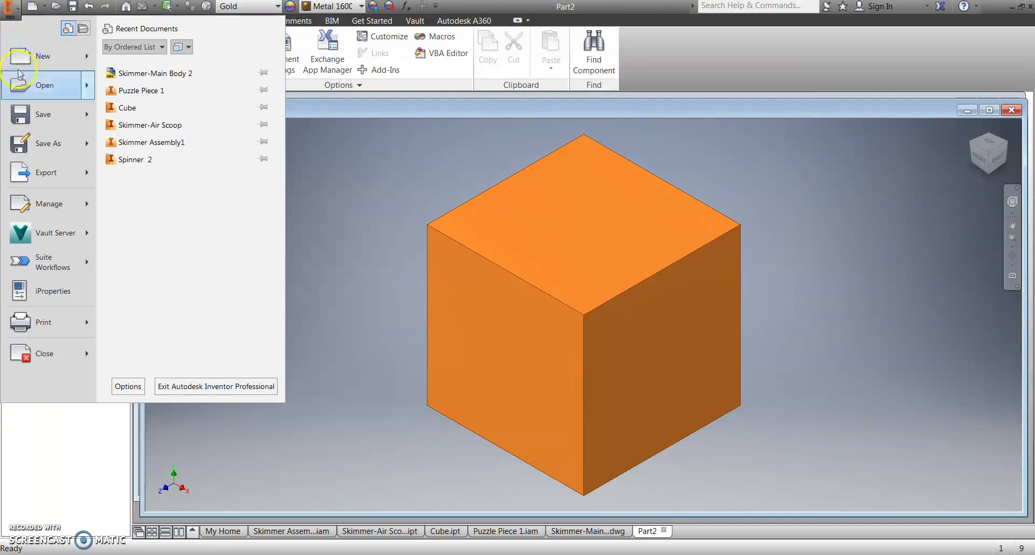
pyautogui.click(35, 155)
pyautogui.moveTo(55, 150)
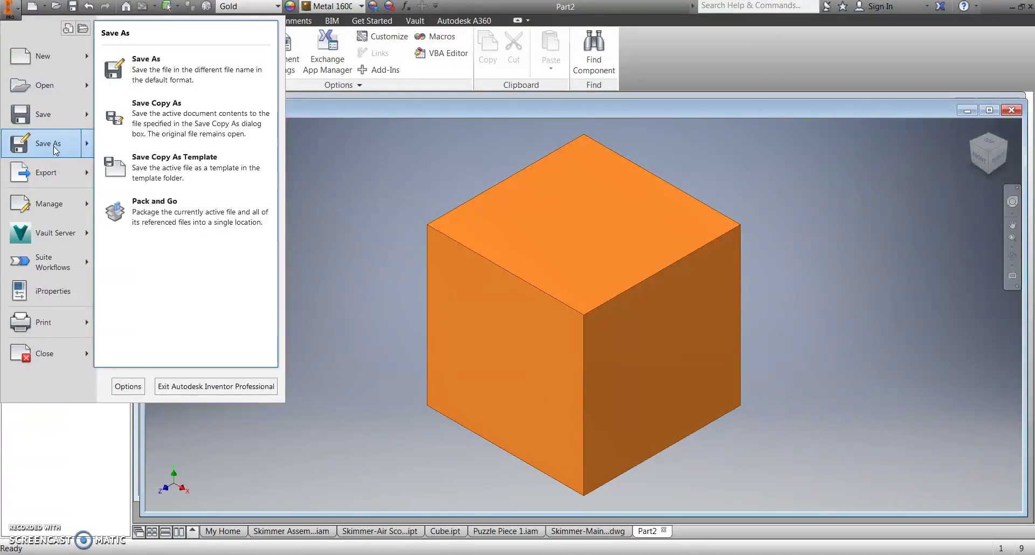
pyautogui.click(154, 78)
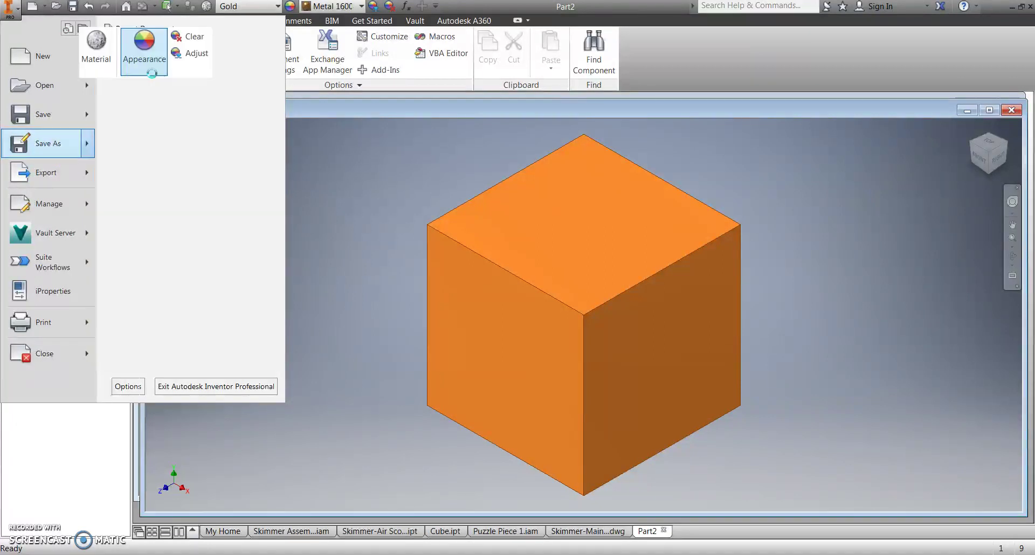
pyautogui.click(173, 153)
pyautogui.click(209, 167)
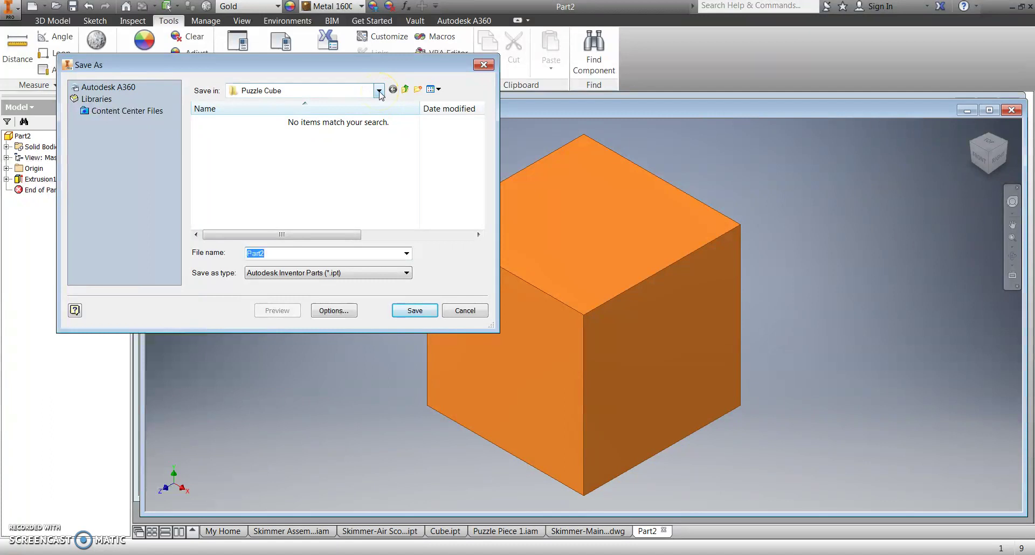
pyautogui.click(419, 90)
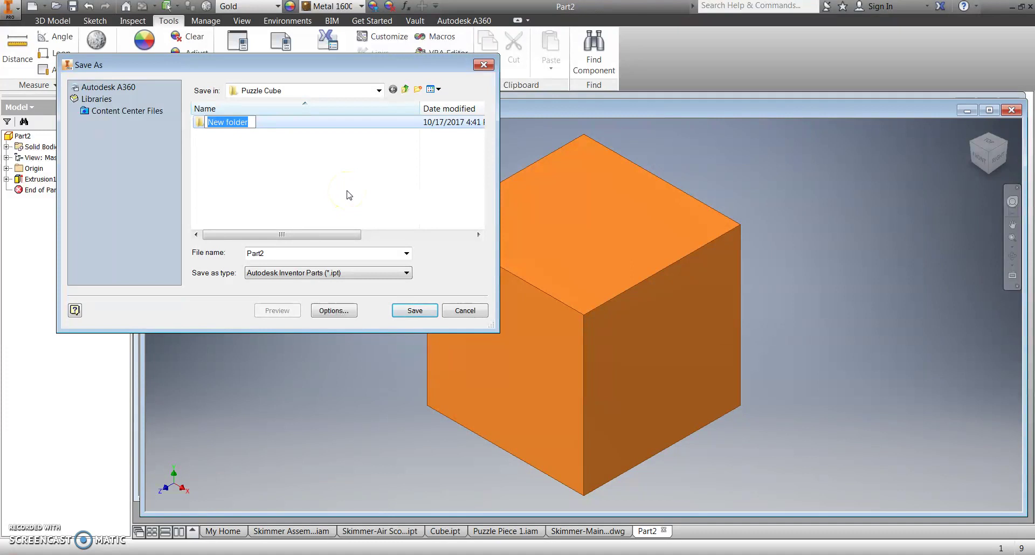
pyautogui.write('DM')
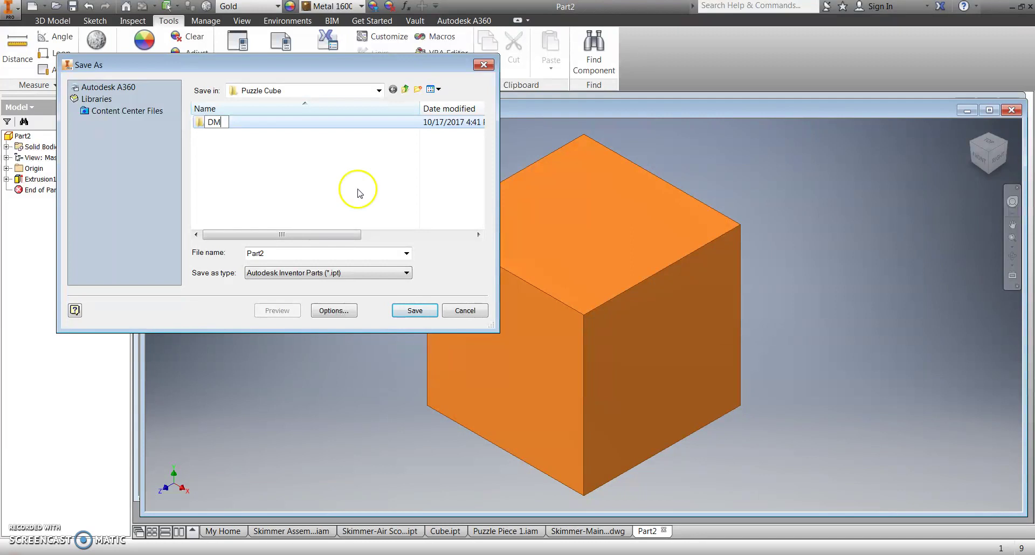
# Step: Try to open the new subfolder inside the Puzzle Cube folder as the save location
pyautogui.doubleClick(201, 124)
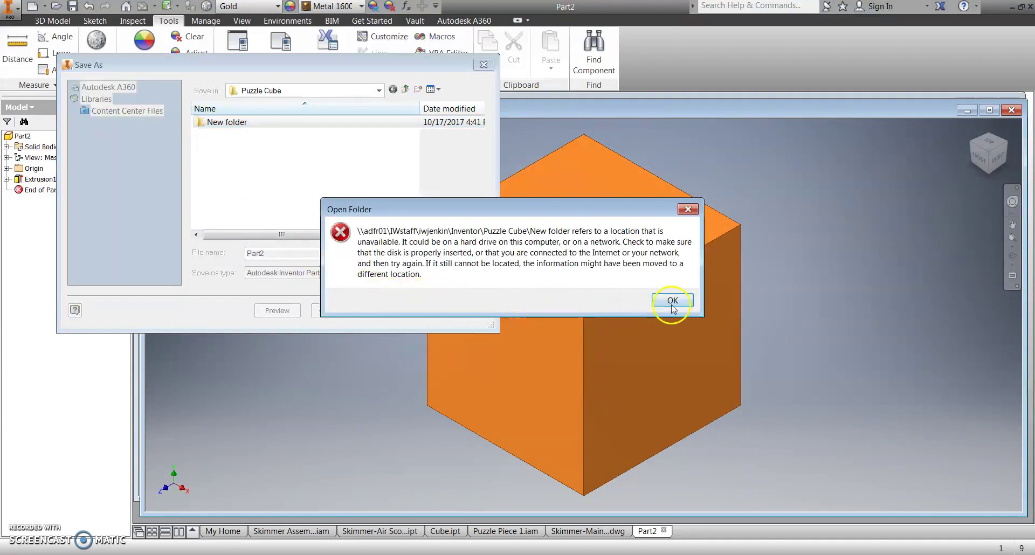
pyautogui.click(673, 302)
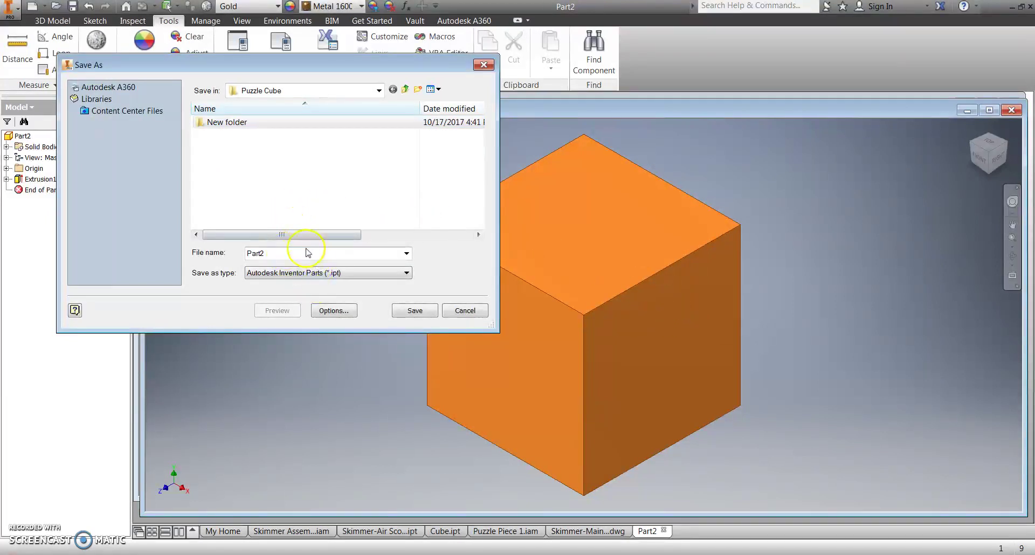
pyautogui.doubleClick(241, 124)
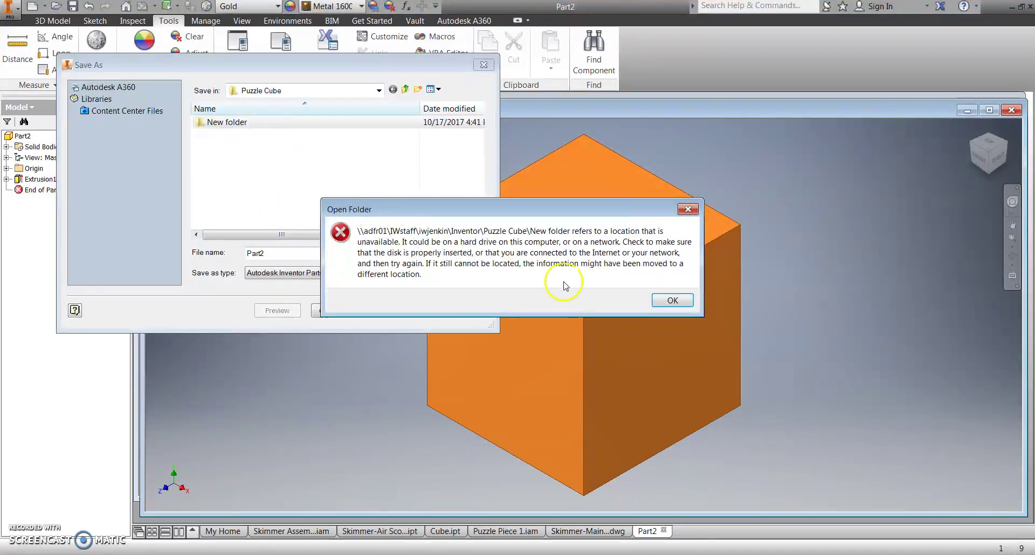
pyautogui.click(669, 299)
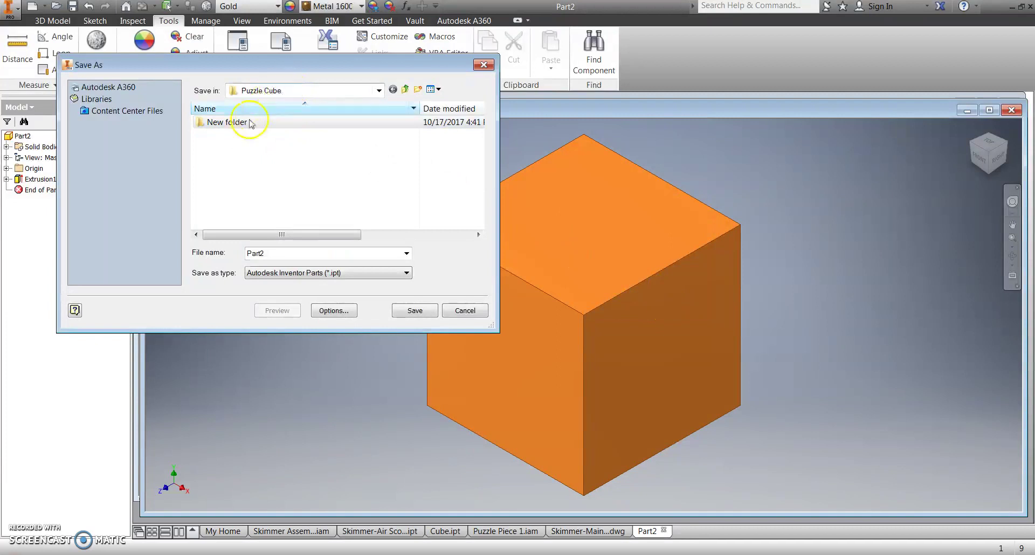
# Step: Save the part as Cube 1 in the Puzzle Cube folder, continuing despite the unavailable project location, and save the file once more
pyautogui.doubleClick(278, 253)
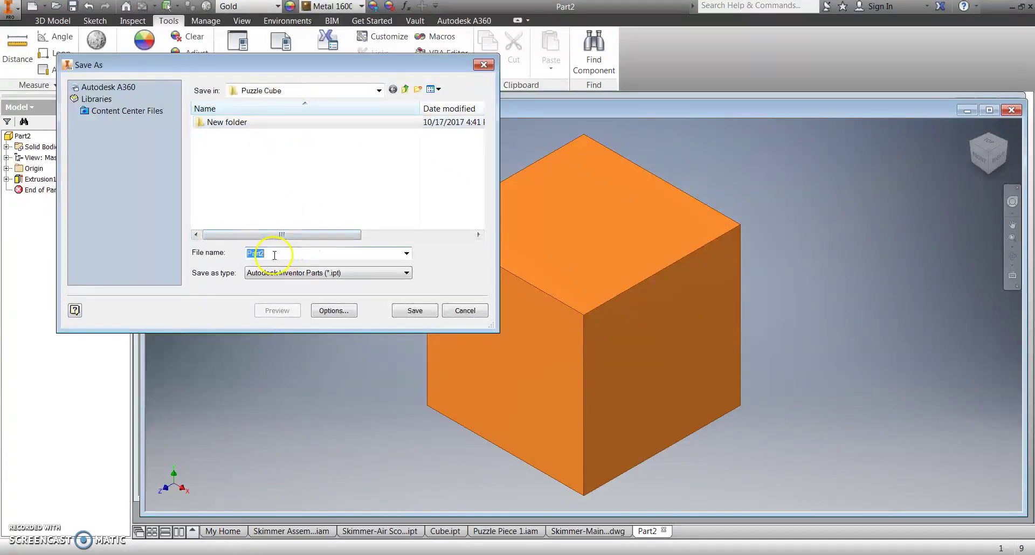
pyautogui.press('BackSpace')
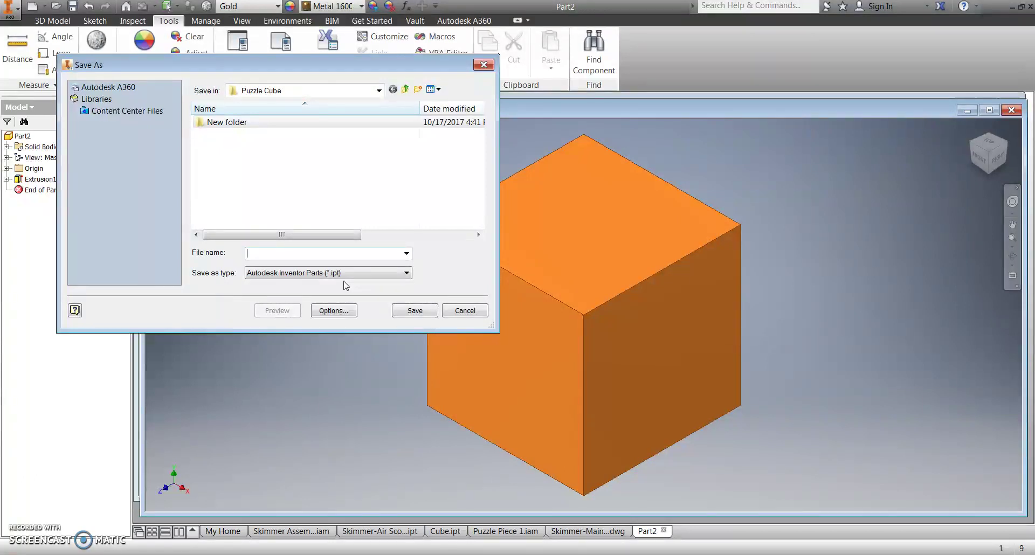
pyautogui.write('Cube 1')
pyautogui.click(416, 311)
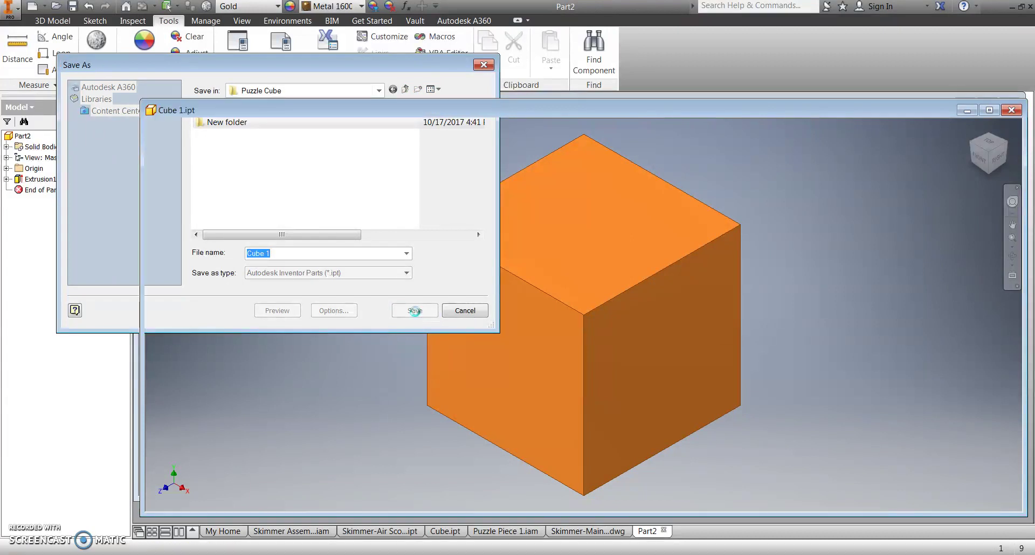
pyautogui.click(393, 305)
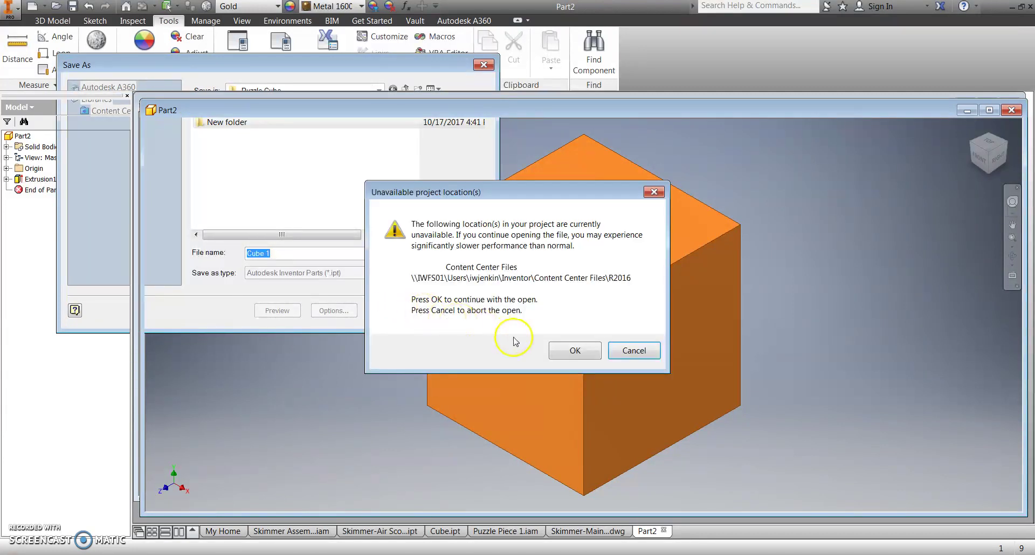
pyautogui.click(574, 350)
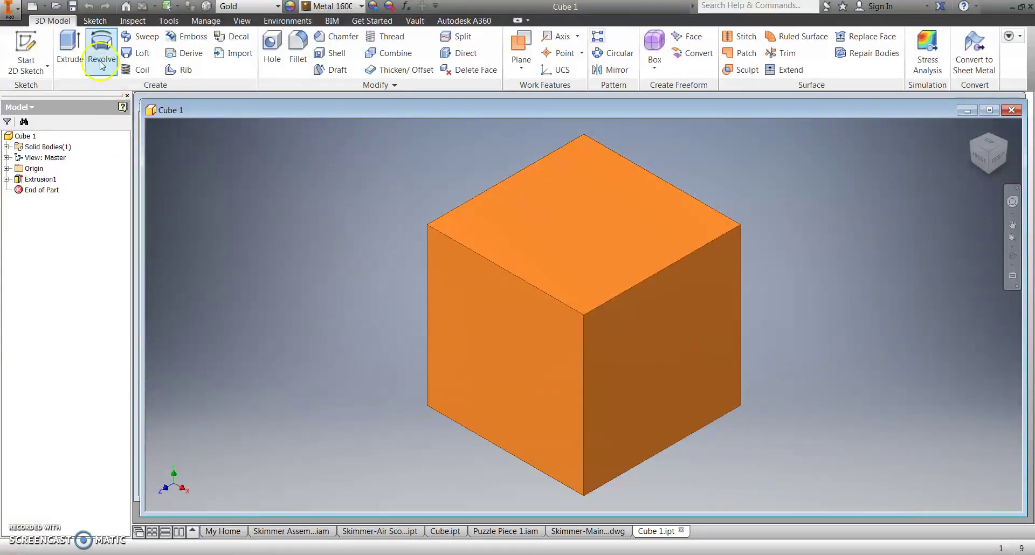
pyautogui.click(72, 7)
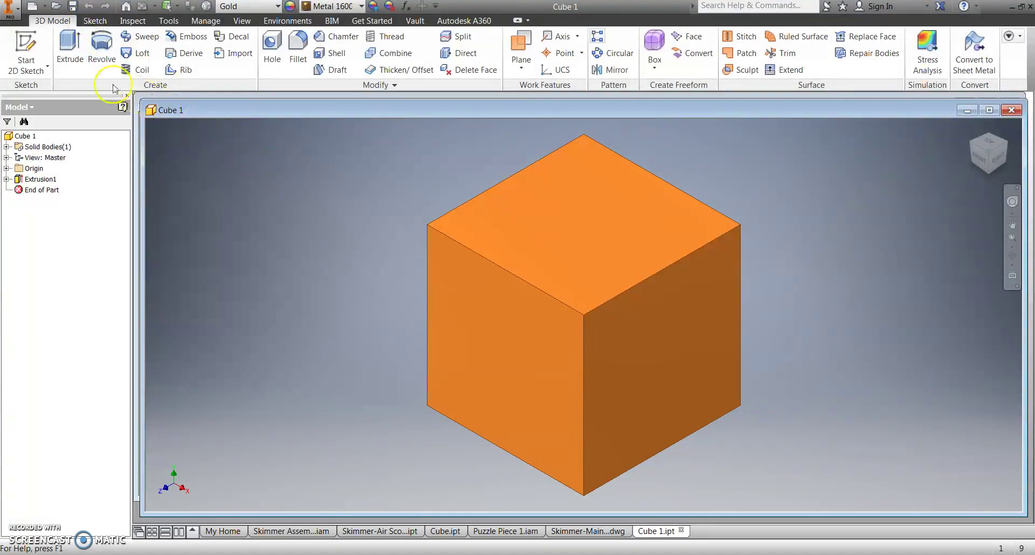
# Step: Examine the Save As options available for the part file
pyautogui.click(13, 17)
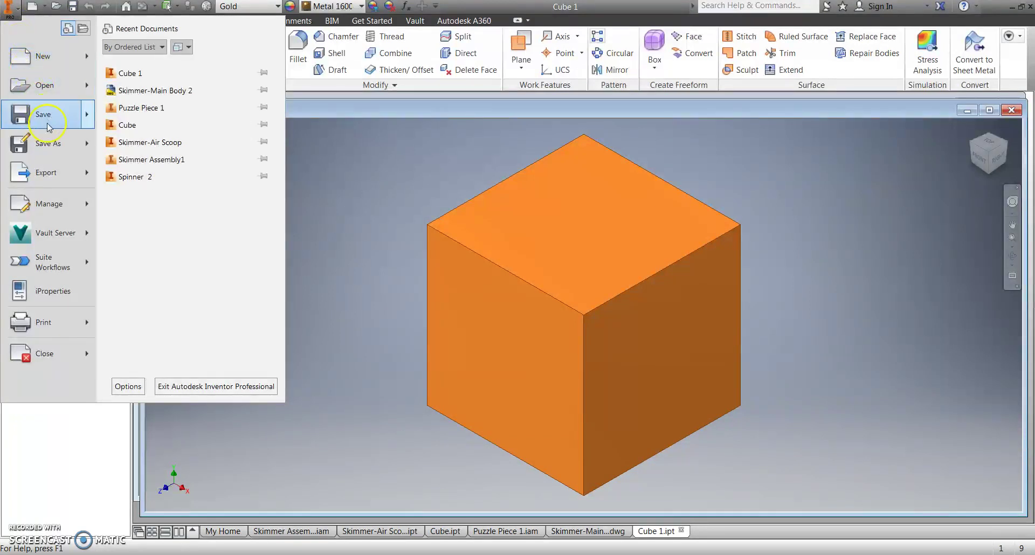
pyautogui.moveTo(59, 150)
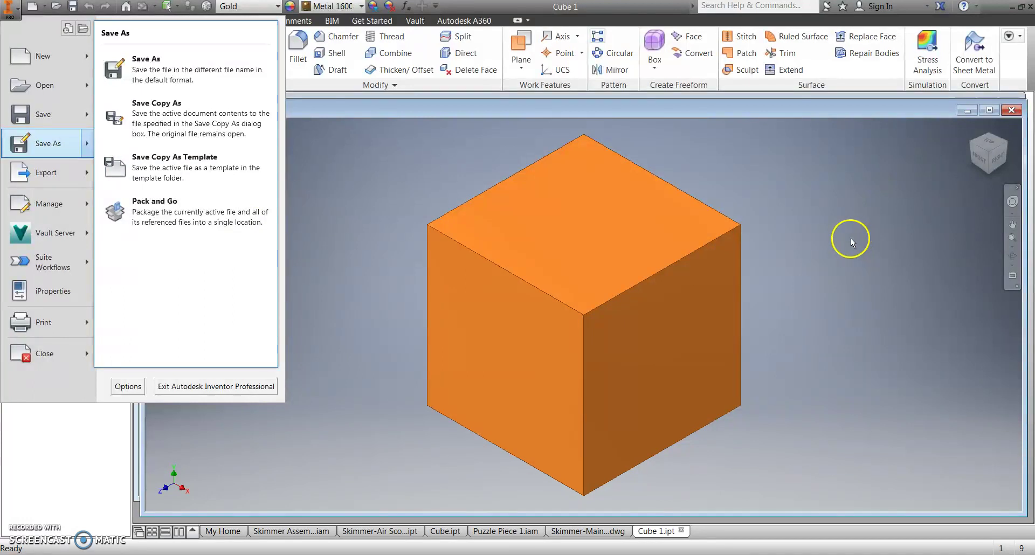
pyautogui.press('Escape')
pyautogui.press('Escape')
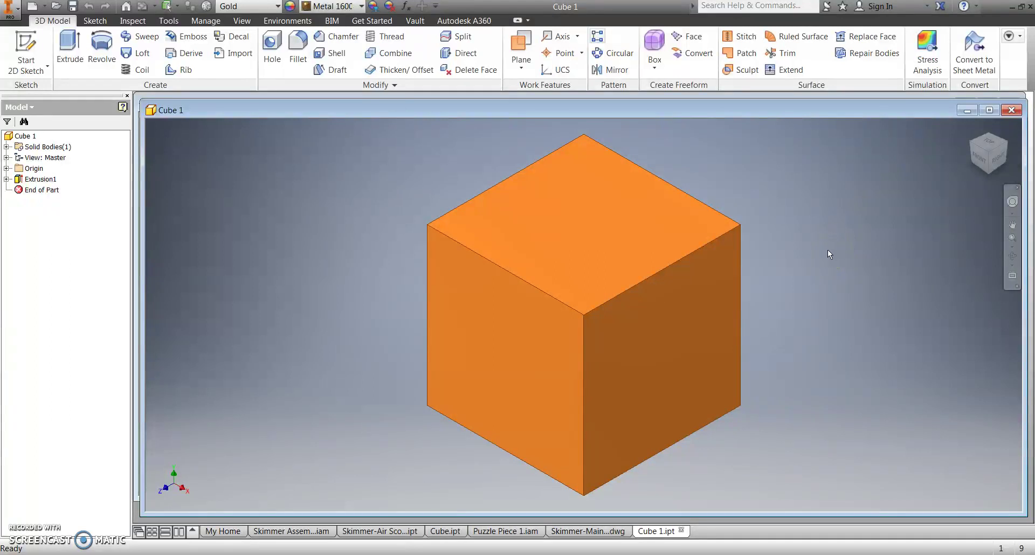
pyautogui.click(843, 220)
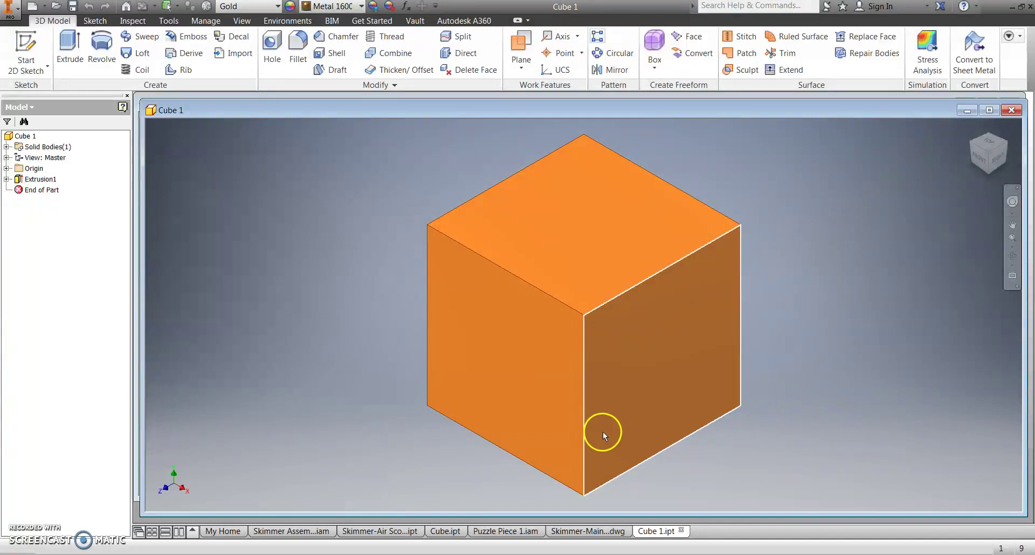
pyautogui.hotkey('alt', 'p')
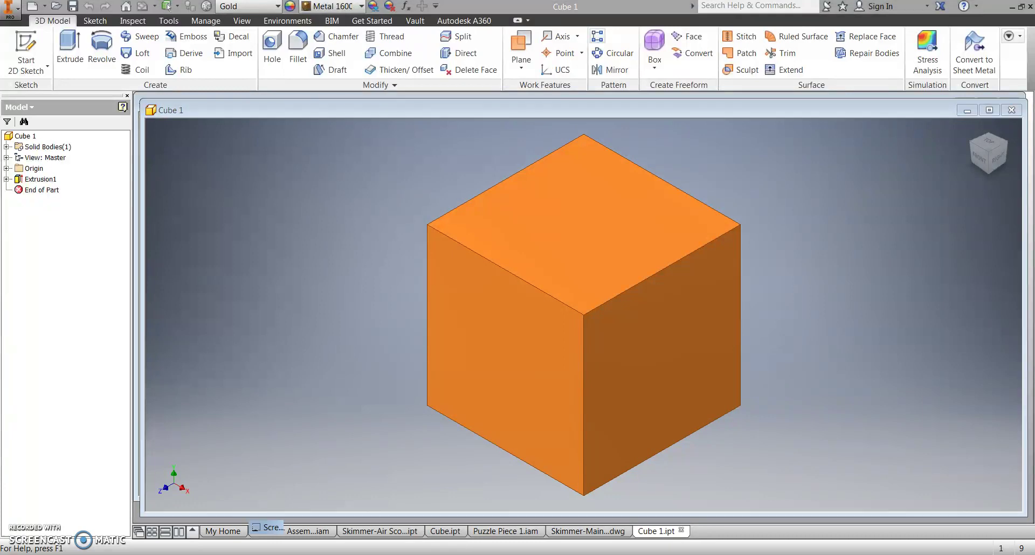